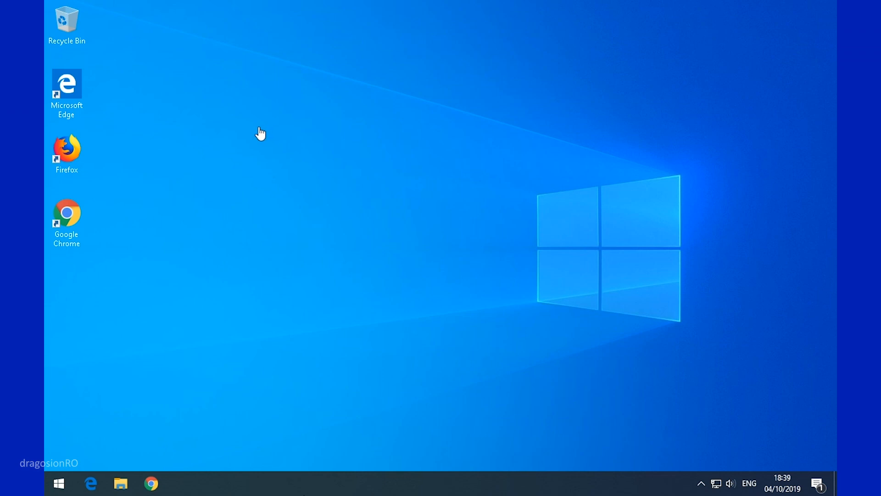
- Search 'user' from Start and open the 'Add, edit, or remove other users' settings
{"action": "left_click_drag", "start_coordinate": [222, 71], "coordinate": [45, 272]}
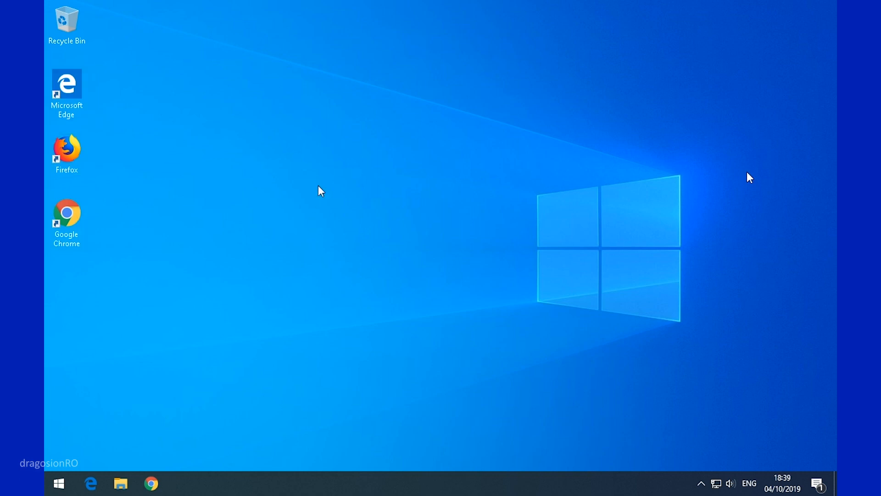
{"action": "left_click", "coordinate": [59, 484]}
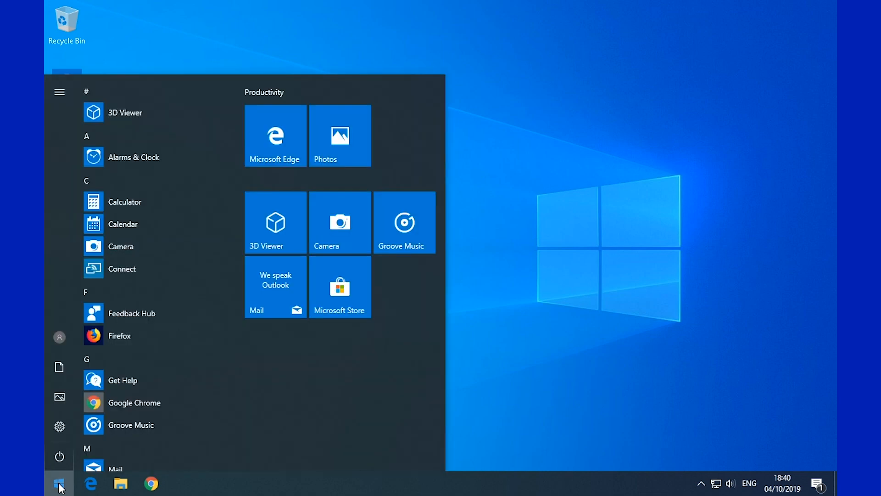
{"action": "type", "text": "user"}
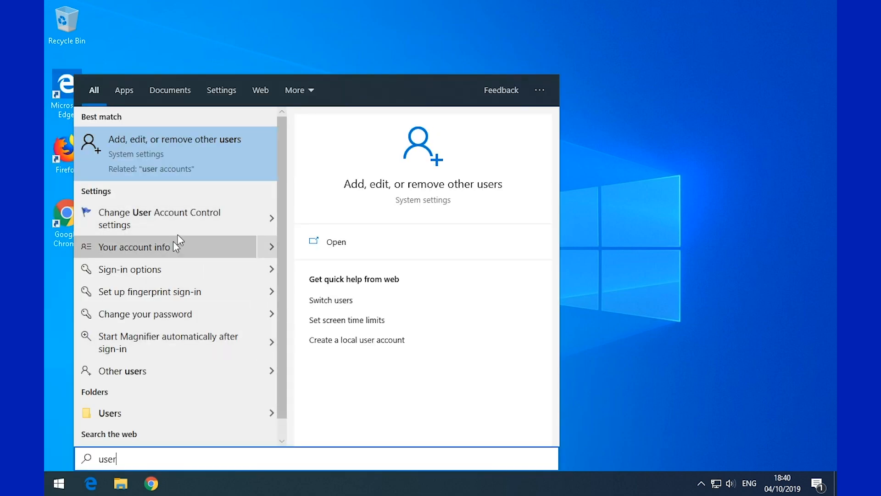
{"action": "left_click", "coordinate": [196, 148]}
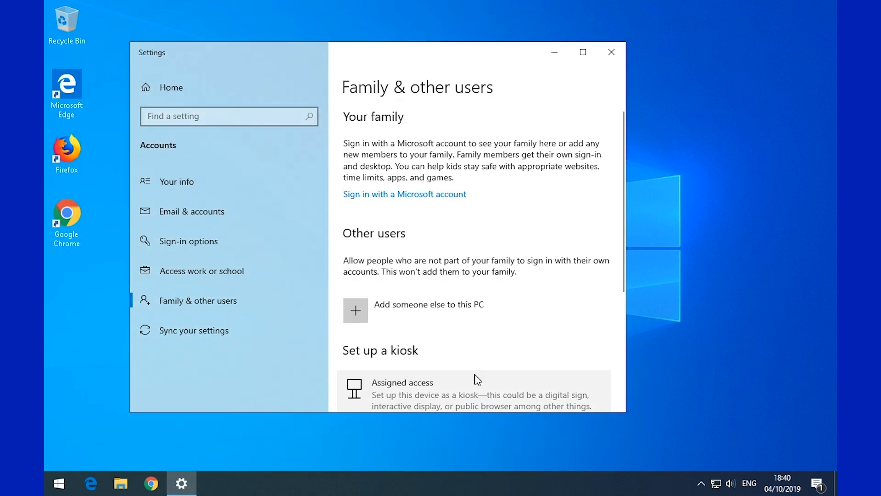
- Check Task Manager's Users tab, which shows only Test signed in, then minimize it
{"action": "right_click", "coordinate": [301, 482]}
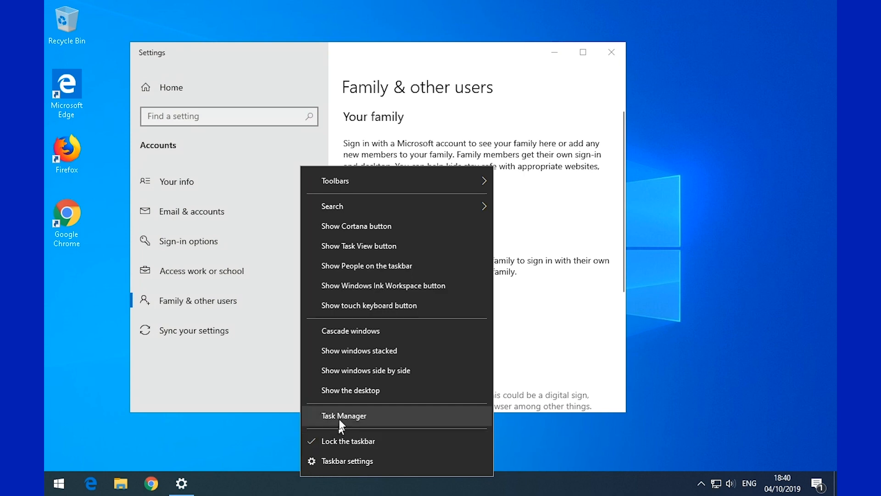
{"action": "left_click", "coordinate": [339, 419]}
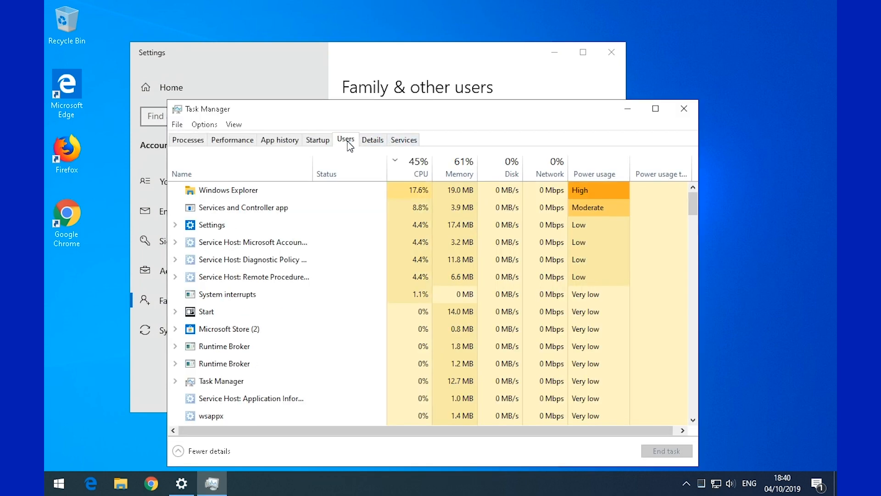
{"action": "left_click", "coordinate": [348, 142]}
{"action": "left_click", "coordinate": [210, 195]}
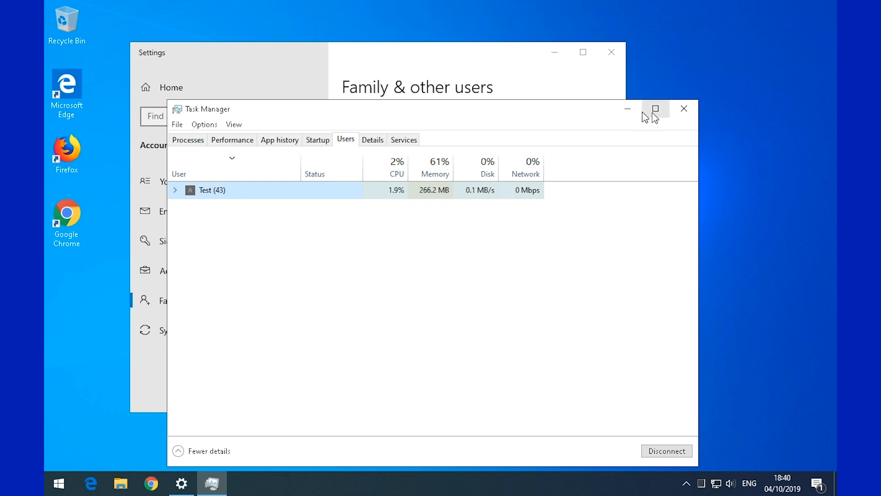
{"action": "left_click", "coordinate": [627, 109]}
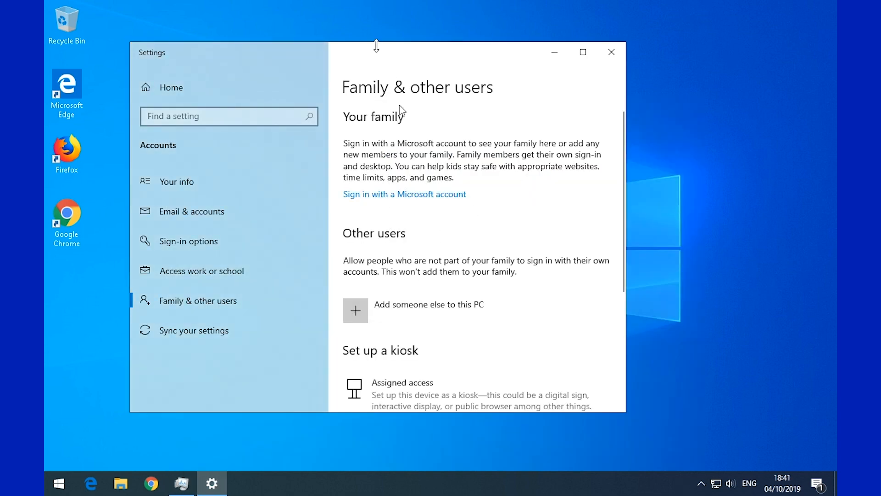
- Choose 'Add someone else to this PC', then proceed without the person's sign-in information
{"action": "left_click", "coordinate": [395, 320]}
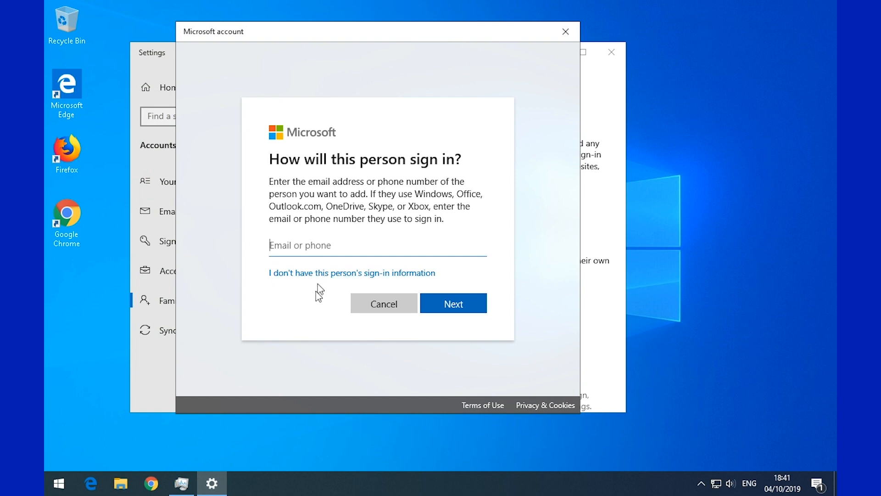
{"action": "left_click", "coordinate": [291, 275]}
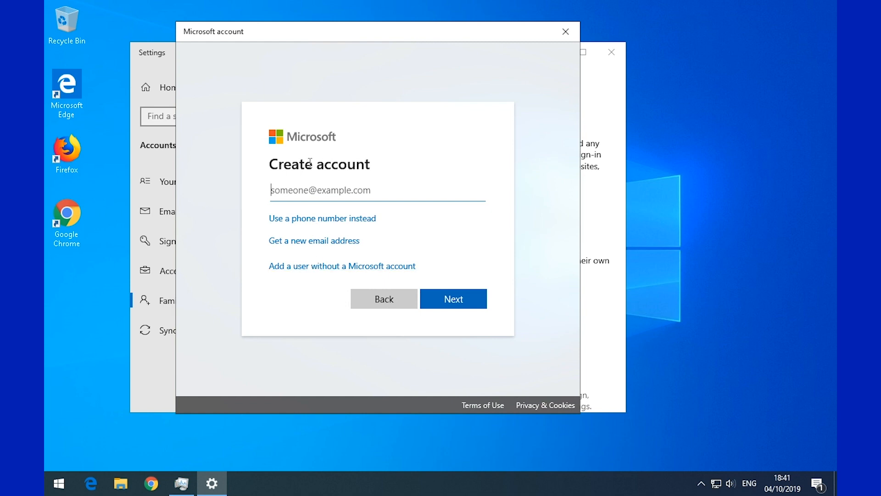
- Choose to add a user without a Microsoft account and enter Test2 as the user name
{"action": "left_click", "coordinate": [340, 267]}
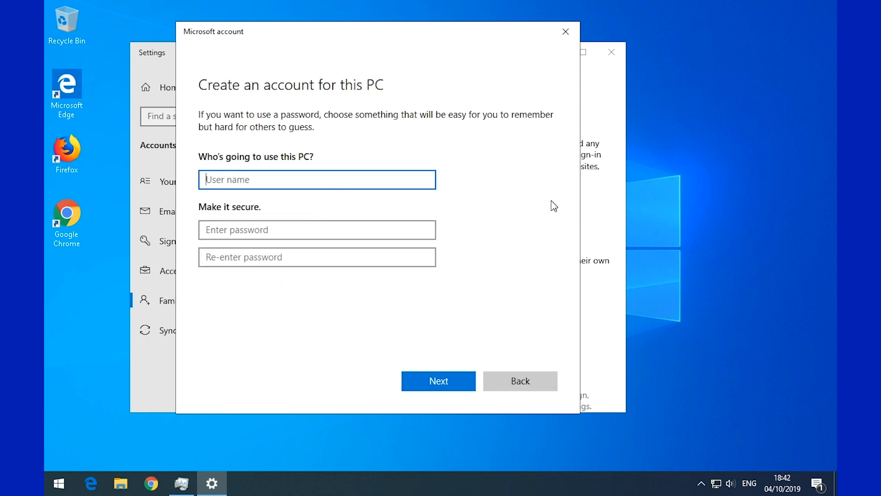
{"action": "type", "text": "\\\\\\\\\\\\\\\\\\\\"}
{"action": "key", "text": "BackSpace"}
{"action": "key", "text": "BackSpace"}
{"action": "key", "text": "BackSpace"}
{"action": "key", "text": "BackSpace"}
{"action": "key", "text": "BackSpace"}
{"action": "key", "text": "BackSpace"}
{"action": "key", "text": "BackSpace"}
{"action": "key", "text": "BackSpace"}
{"action": "key", "text": "BackSpace"}
{"action": "key", "text": "BackSpace"}
{"action": "key", "text": "BackSpace"}
{"action": "key", "text": "BackSpace"}
{"action": "key", "text": "BackSpace"}
{"action": "key", "text": "BackSpace"}
{"action": "key", "text": "BackSpace"}
{"action": "key", "text": "BackSpace"}
{"action": "key", "text": "BackSpace"}
{"action": "key", "text": "BackSpace"}
{"action": "type", "text": "Test2"}
{"action": "key", "text": "Tab"}
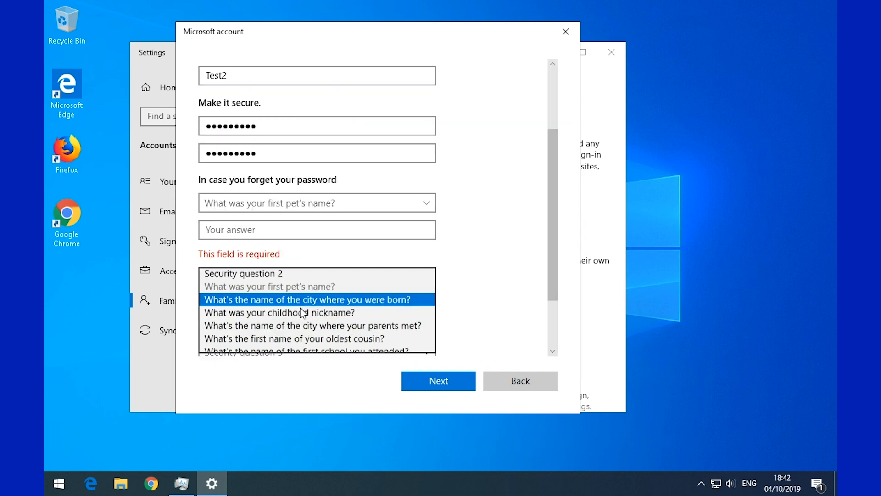
- Pick the born-city question and the parents-met-city question as the third security question
{"action": "left_click", "coordinate": [307, 297]}
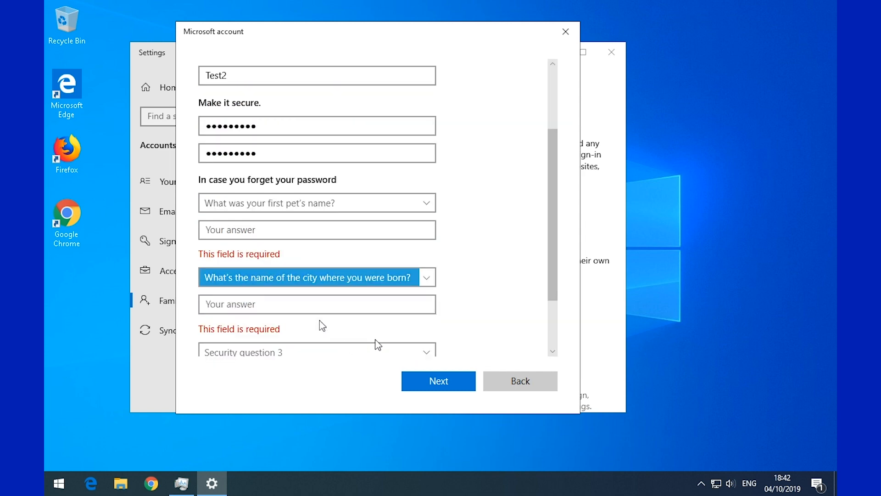
{"action": "left_click_drag", "start_coordinate": [546, 243], "coordinate": [548, 316]}
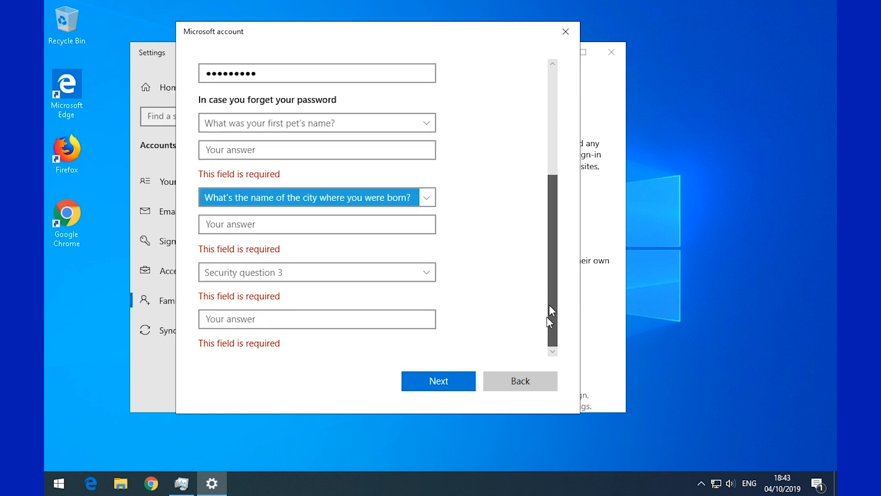
{"action": "left_click", "coordinate": [434, 277]}
{"action": "left_click", "coordinate": [385, 322]}
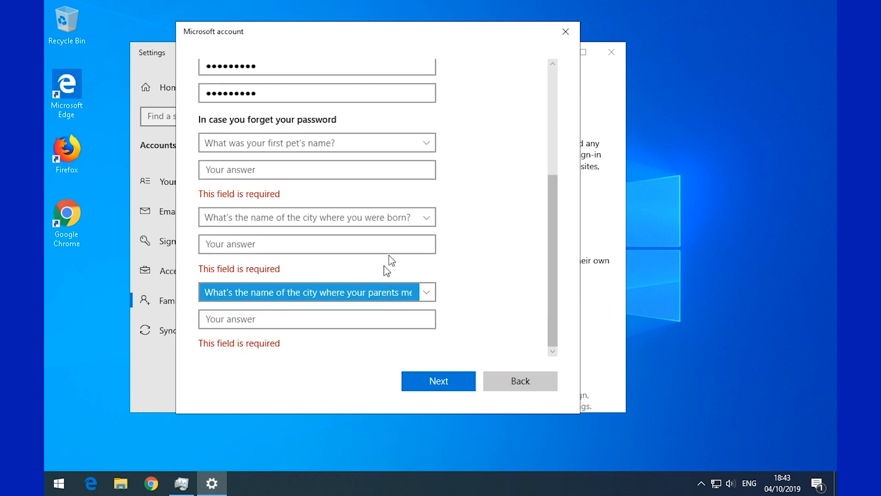
{"action": "left_click_drag", "start_coordinate": [547, 261], "coordinate": [552, 241]}
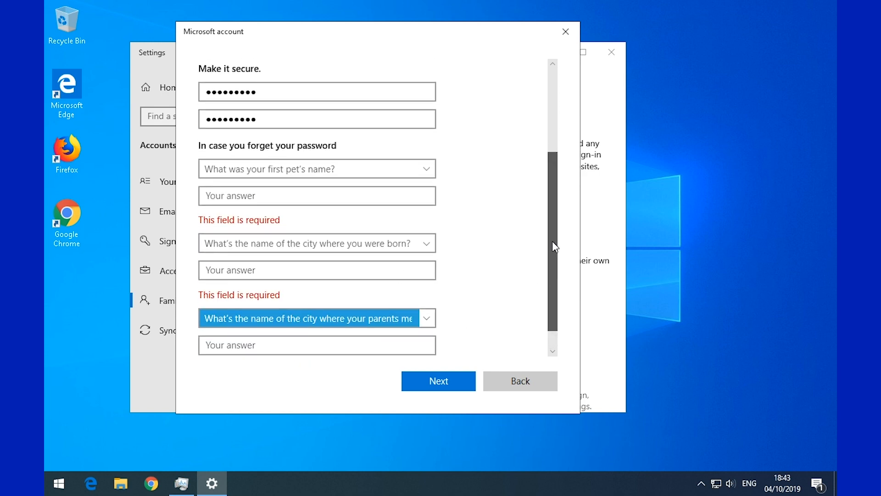
- Answer the three security questions with lol, lol2 and lol3
{"action": "left_click", "coordinate": [272, 195]}
{"action": "type", "text": "lol"}
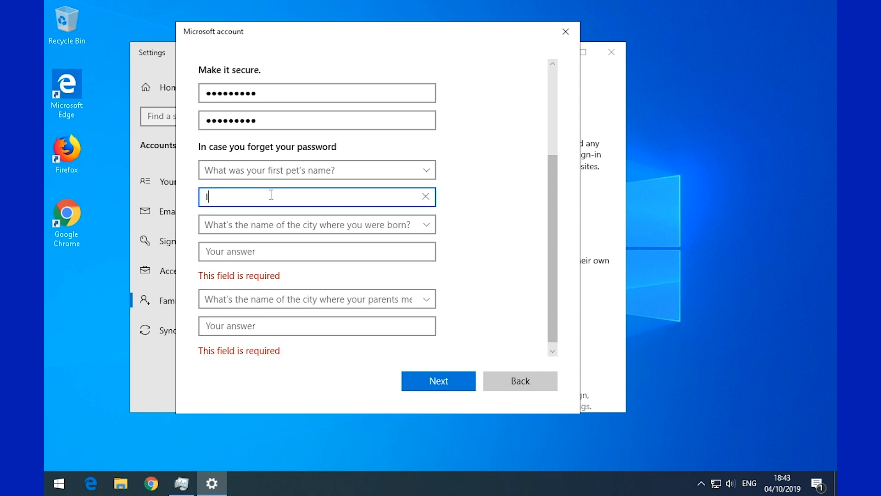
{"action": "key", "text": "Tab"}
{"action": "key", "text": "Tab"}
{"action": "type", "text": "lol2"}
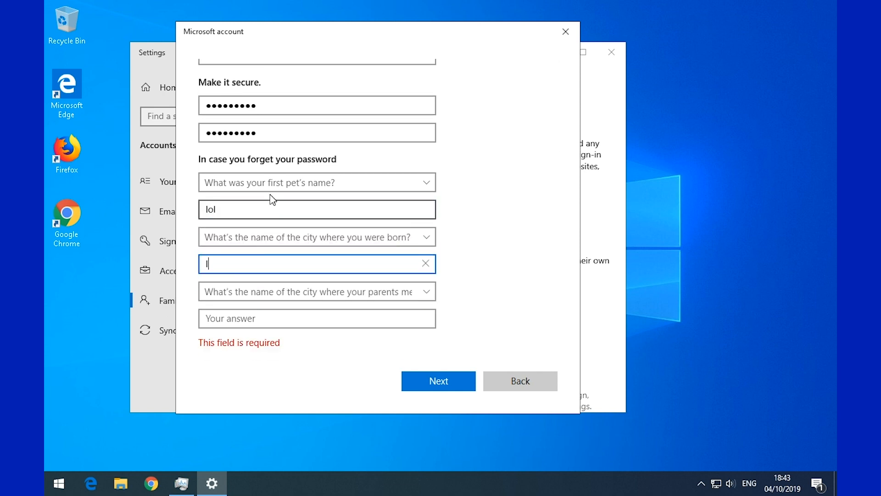
{"action": "key", "text": "Tab"}
{"action": "key", "text": "Tab"}
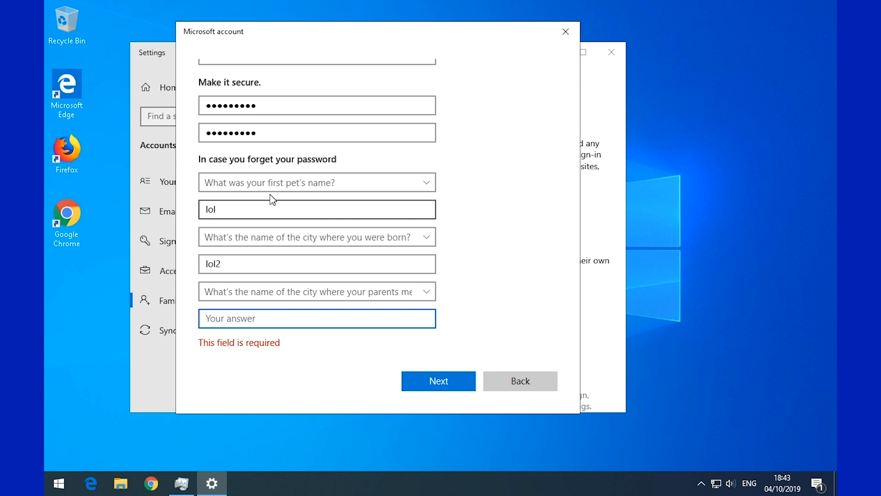
{"action": "type", "text": "lol3"}
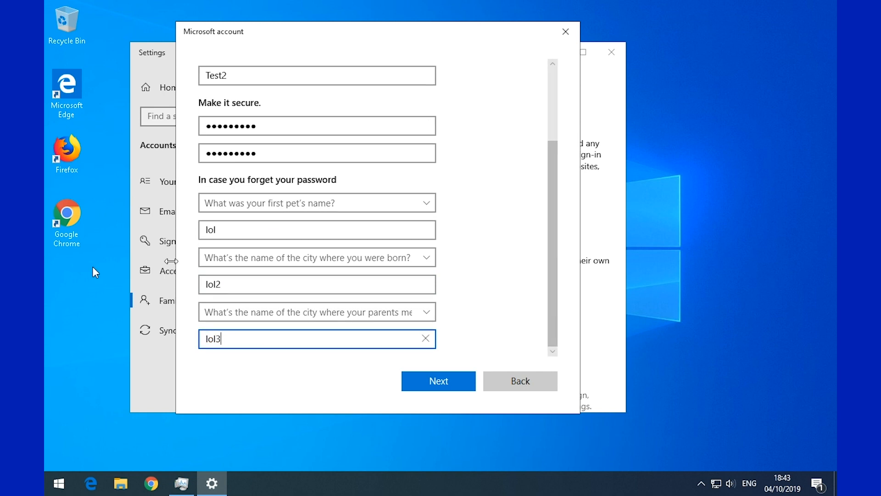
- Replace the three security answers with test, test2 and test3
{"action": "double_click", "coordinate": [234, 233]}
{"action": "type", "text": "test"}
{"action": "left_click", "coordinate": [233, 278]}
{"action": "double_click", "coordinate": [229, 284]}
{"action": "type", "text": "test2"}
{"action": "double_click", "coordinate": [236, 340]}
{"action": "type", "text": "test3"}
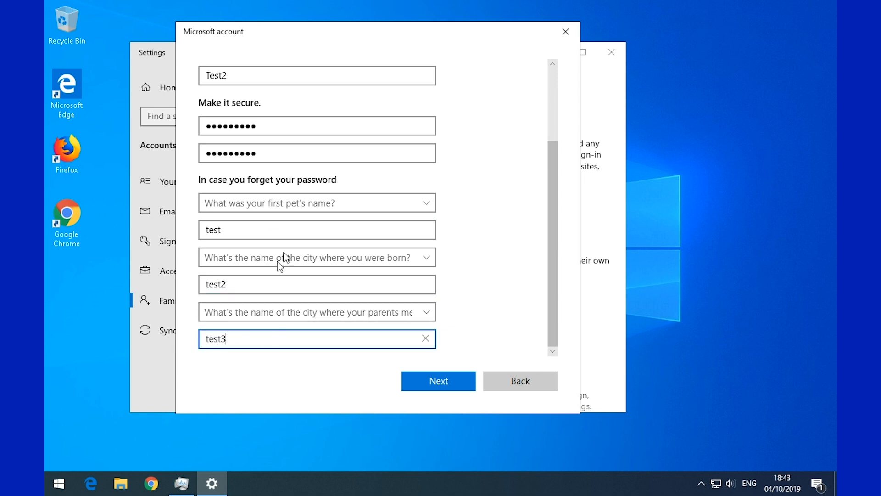
- Highlight the text of each of the three security answers to check them
{"action": "double_click", "coordinate": [258, 229]}
{"action": "left_click", "coordinate": [237, 286]}
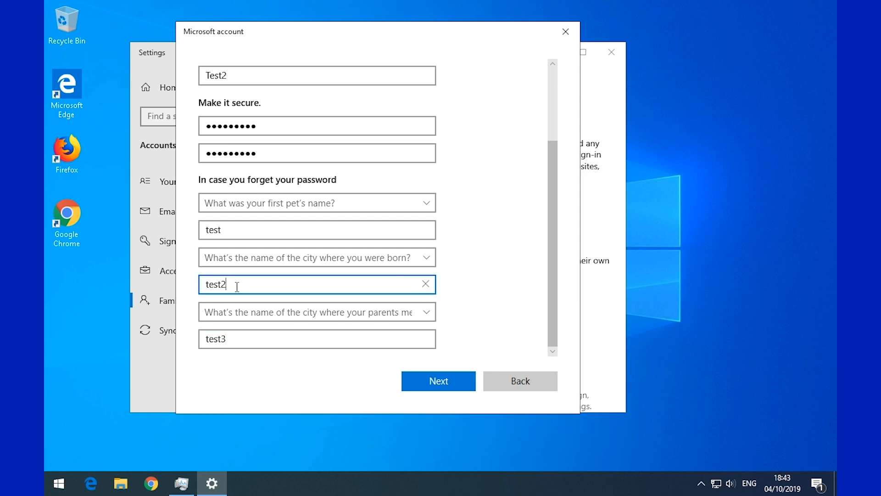
{"action": "left_click_drag", "start_coordinate": [237, 286], "coordinate": [184, 285]}
{"action": "left_click", "coordinate": [246, 338]}
{"action": "left_click_drag", "start_coordinate": [246, 338], "coordinate": [195, 342]}
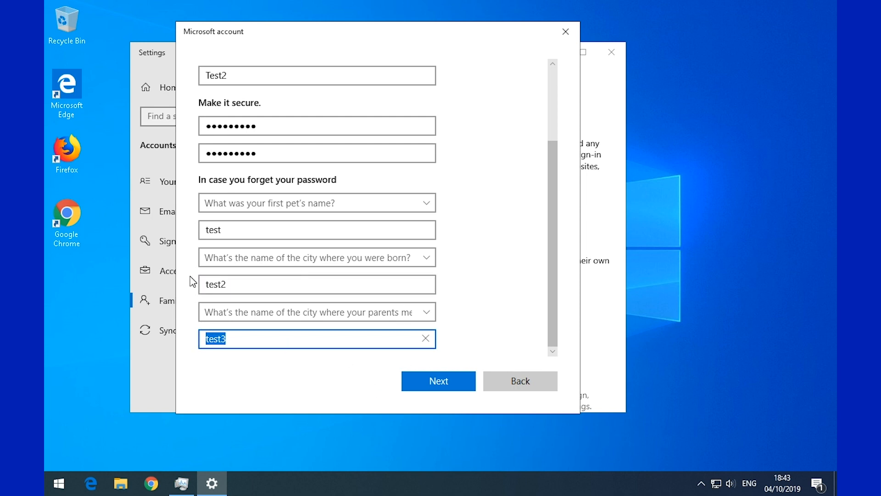
{"action": "left_click", "coordinate": [209, 230]}
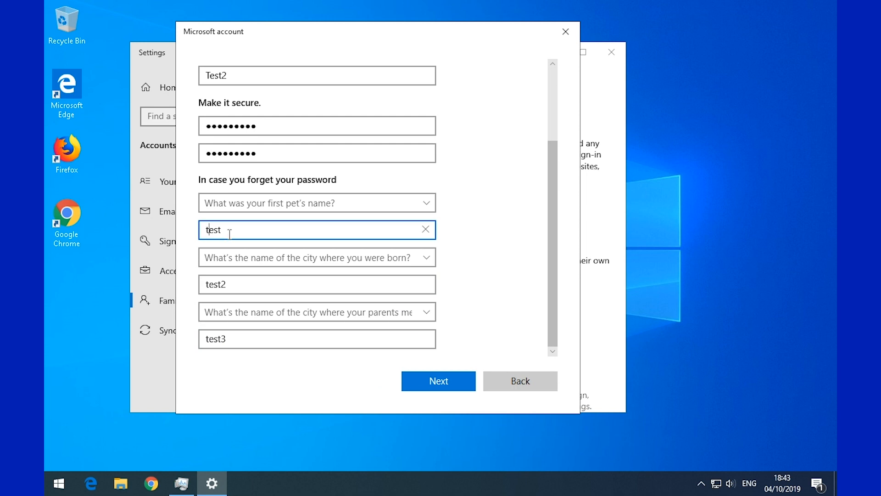
{"action": "left_click_drag", "start_coordinate": [245, 234], "coordinate": [184, 234]}
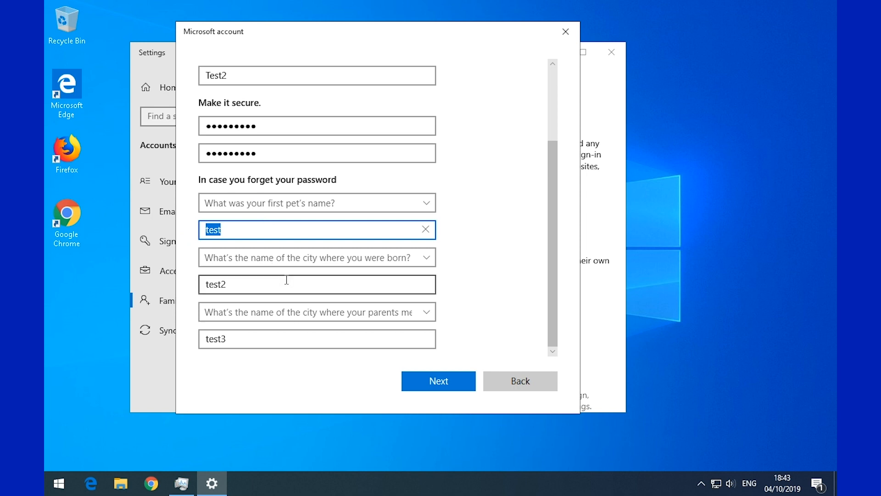
- Scroll through the form, checking the user name field showing Test2
{"action": "left_click_drag", "start_coordinate": [554, 291], "coordinate": [562, 192]}
{"action": "scroll", "coordinate": [562, 191], "scroll_direction": "down", "scroll_amount": 1}
{"action": "left_click", "coordinate": [229, 151]}
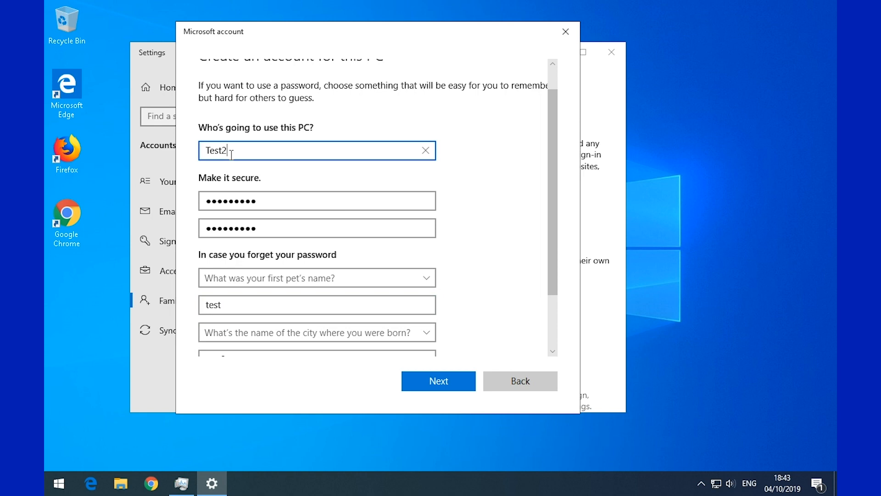
{"action": "scroll", "coordinate": [315, 266], "scroll_direction": "down", "scroll_amount": 3}
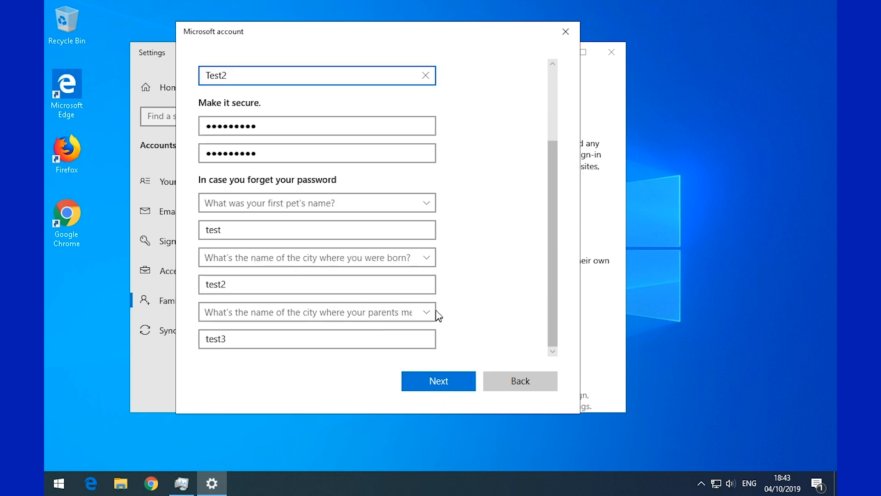
- Submit the form to create Test2, check Task Manager's users, then open the Start menu
{"action": "left_click", "coordinate": [445, 378]}
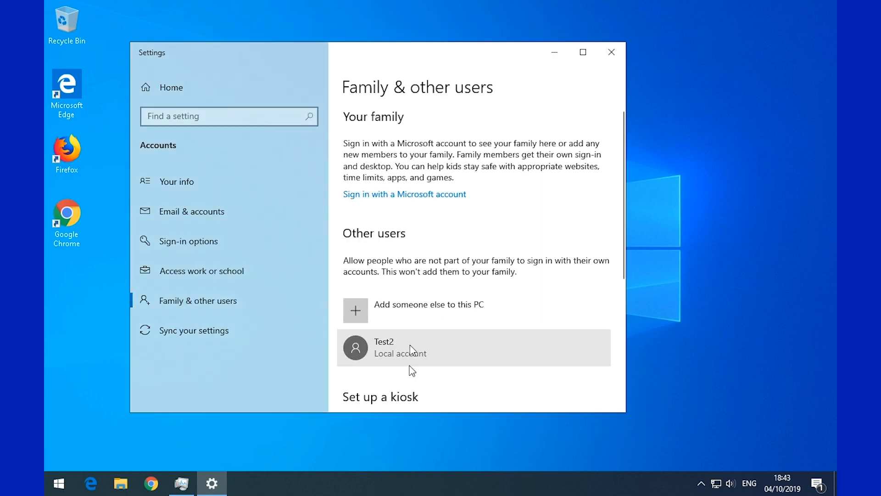
{"action": "left_click", "coordinate": [182, 483]}
{"action": "left_click_drag", "start_coordinate": [335, 122], "coordinate": [410, 115]}
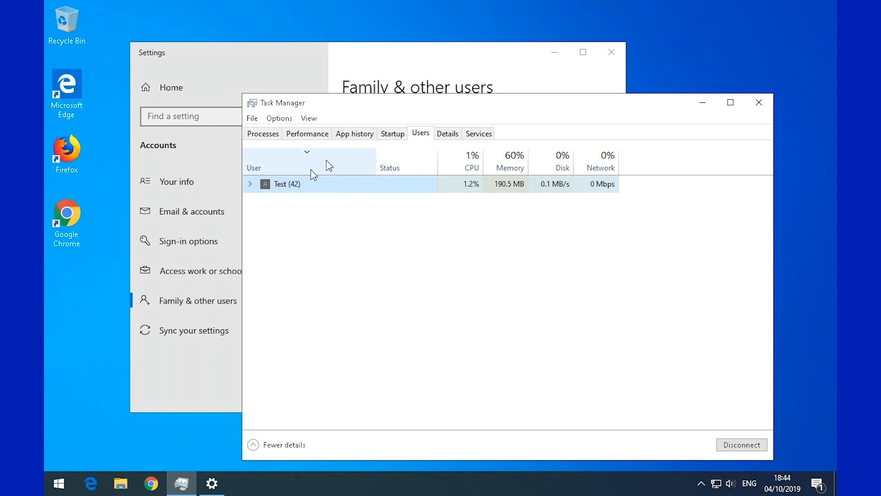
{"action": "left_click", "coordinate": [702, 102]}
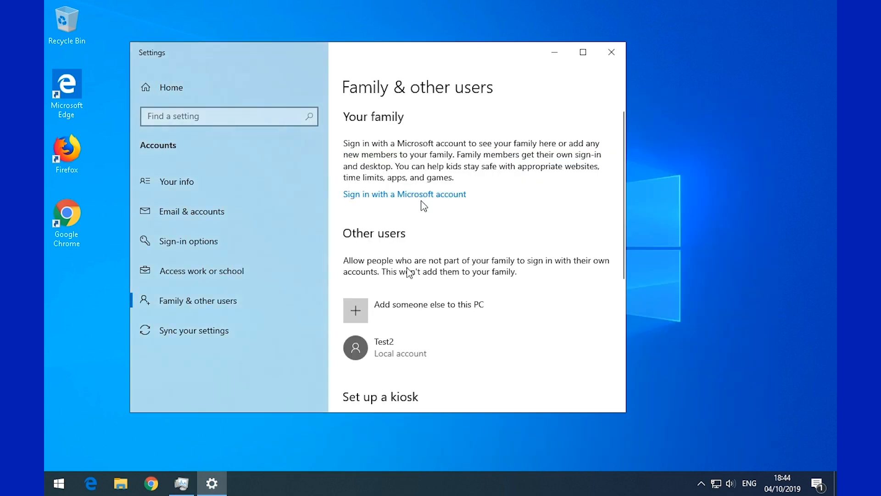
{"action": "scroll", "coordinate": [367, 317], "scroll_direction": "down", "scroll_amount": 3}
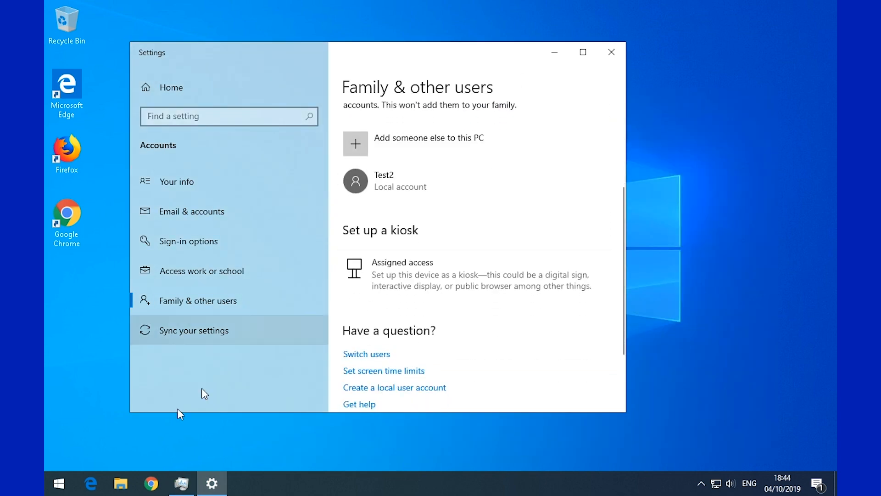
{"action": "left_click", "coordinate": [57, 485]}
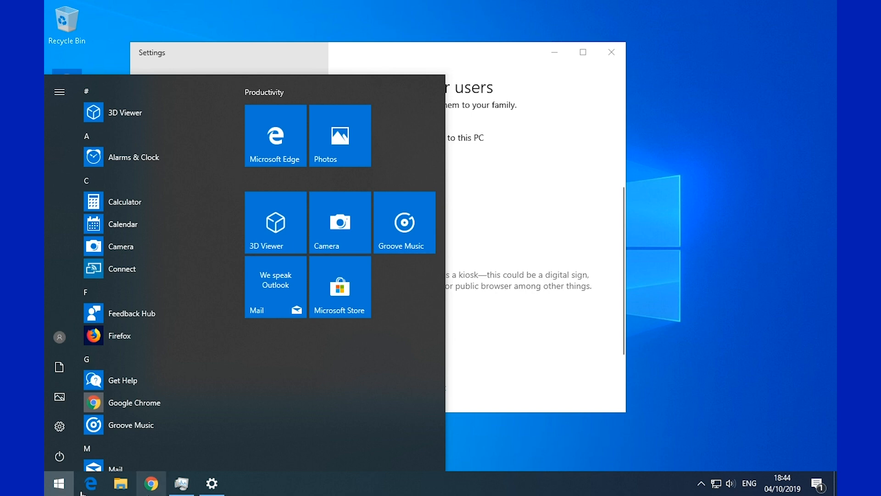
- Sign out of the current Test account from the Start menu's account icon
{"action": "left_click", "coordinate": [60, 485]}
{"action": "left_click", "coordinate": [59, 487]}
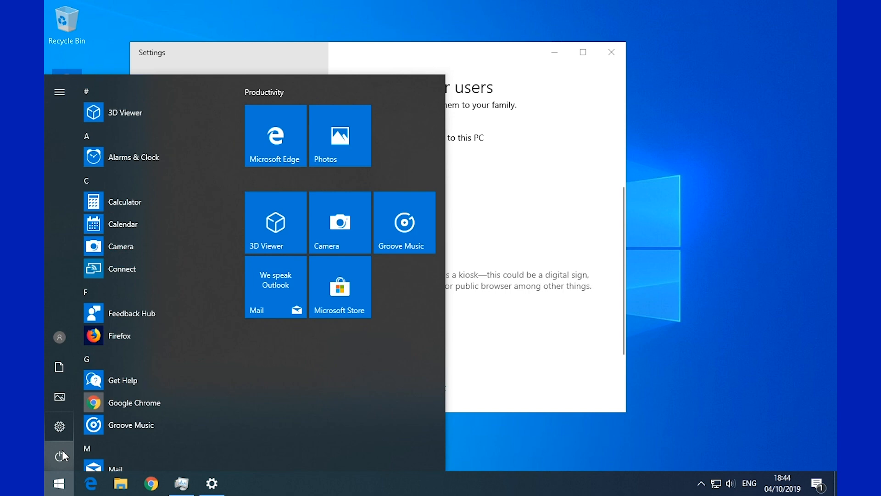
{"action": "left_click", "coordinate": [614, 53]}
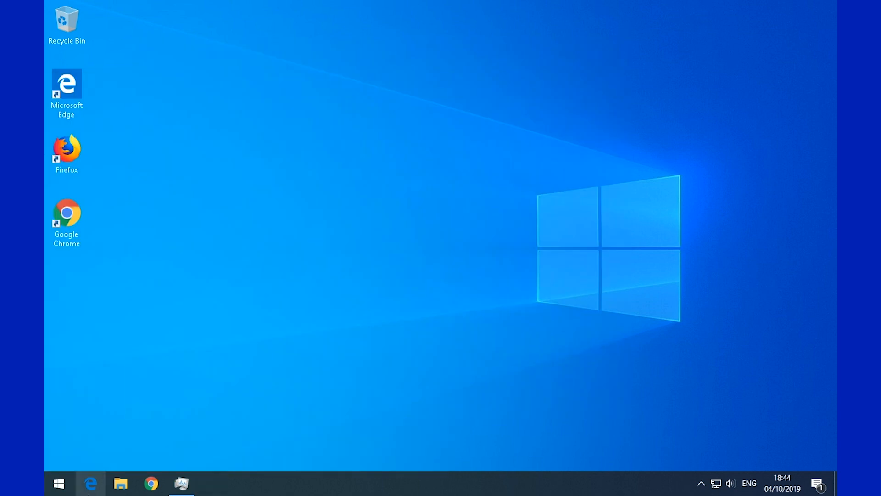
{"action": "left_click", "coordinate": [61, 489]}
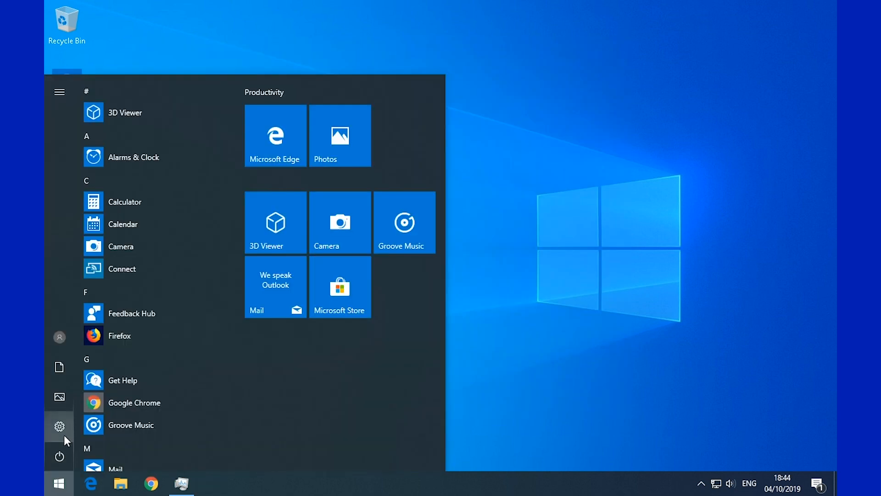
{"action": "left_click", "coordinate": [56, 348]}
{"action": "left_click", "coordinate": [94, 276]}
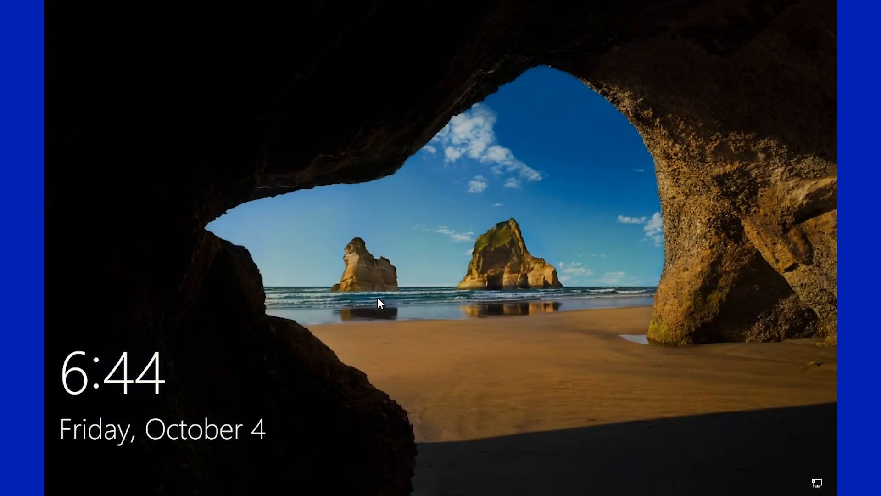
- From the lock screen, select Test2 and enter its password to sign in
{"action": "left_click", "coordinate": [411, 297]}
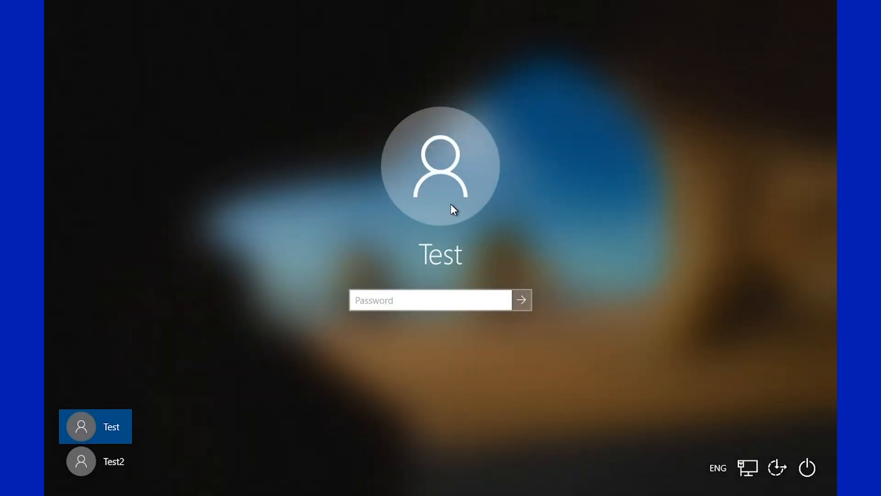
{"action": "left_click", "coordinate": [114, 461]}
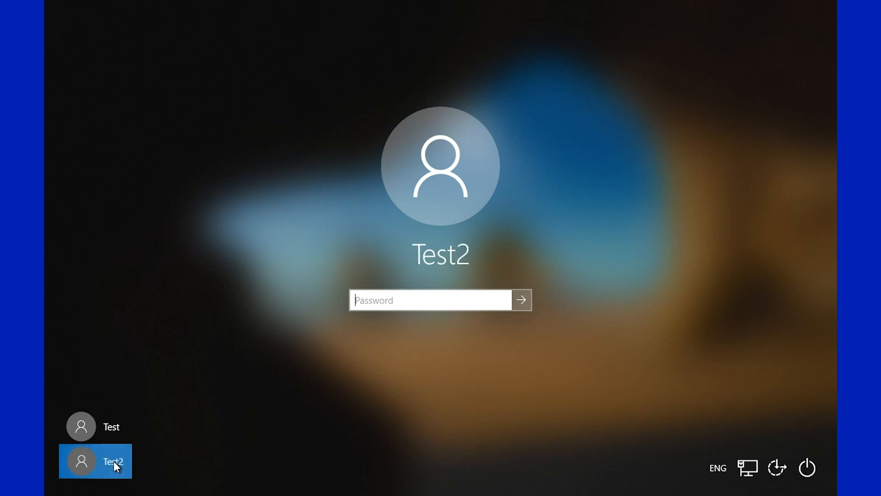
{"action": "left_click", "coordinate": [114, 431]}
{"action": "left_click", "coordinate": [114, 461]}
{"action": "left_click", "coordinate": [112, 433]}
{"action": "left_click", "coordinate": [117, 463]}
{"action": "left_click", "coordinate": [120, 427]}
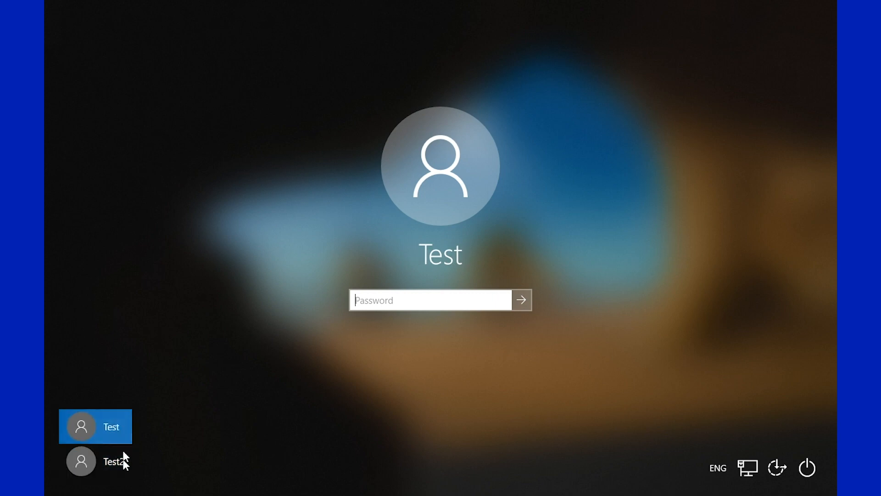
{"action": "left_click", "coordinate": [122, 465]}
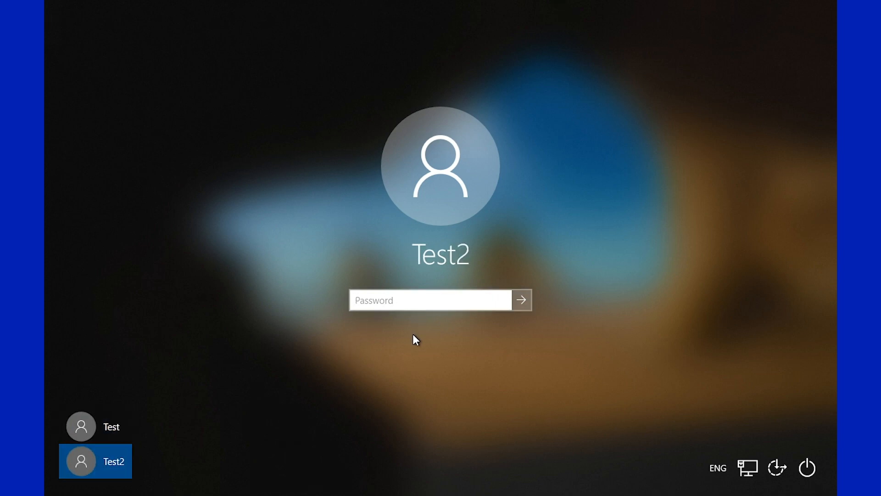
{"action": "type", "text": "•••••••••"}
{"action": "key", "text": "Return"}
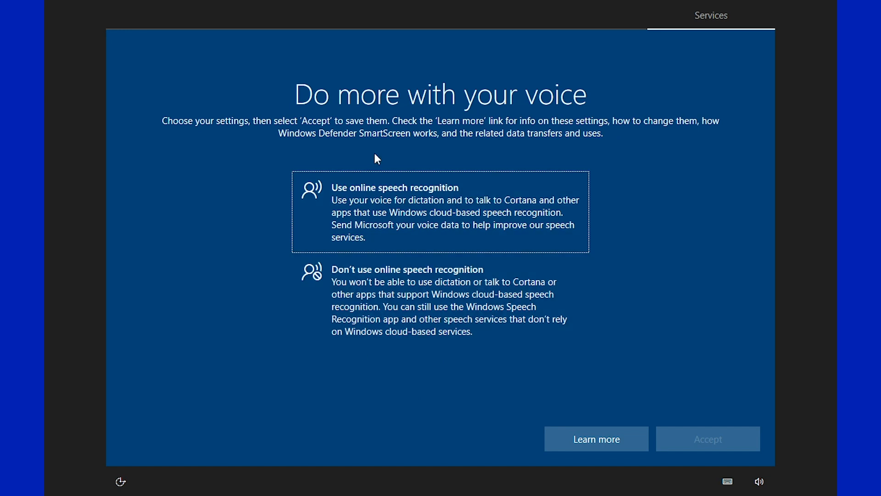
- Decline speech recognition, location, inking and typing, tailored experiences and advertising ID, accepting each page
{"action": "left_click", "coordinate": [395, 314]}
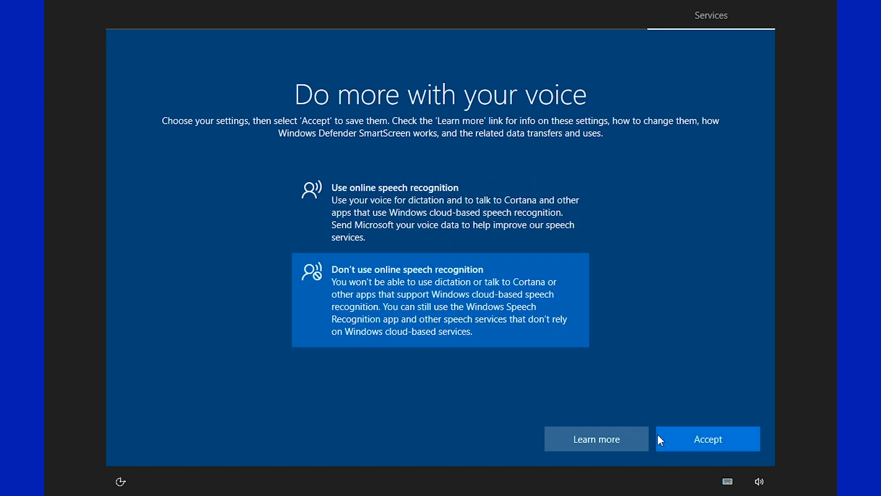
{"action": "left_click", "coordinate": [720, 447]}
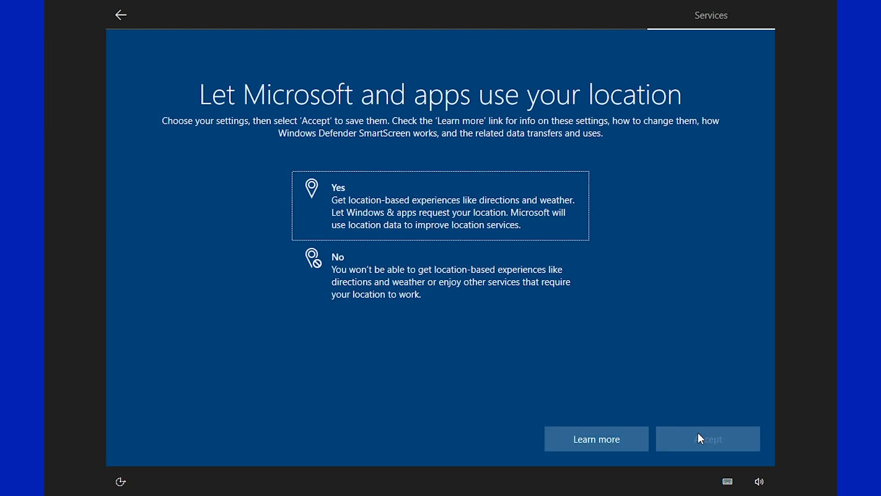
{"action": "left_click", "coordinate": [377, 271]}
{"action": "left_click", "coordinate": [725, 439]}
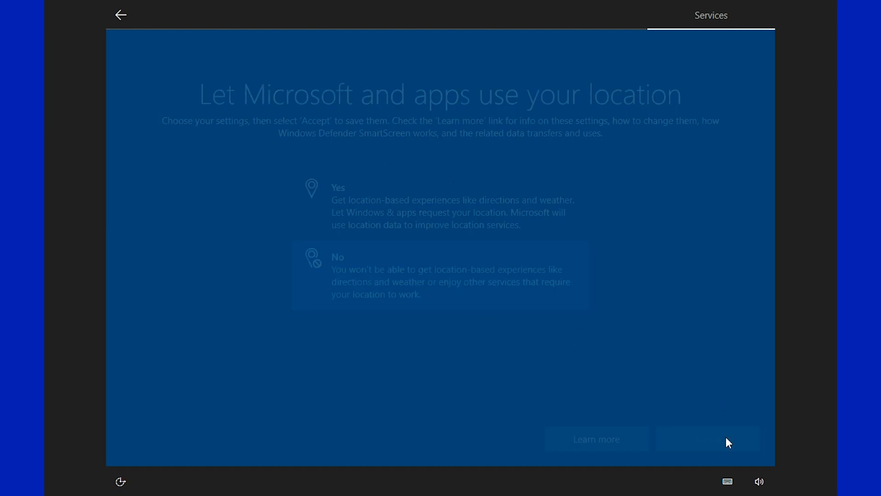
{"action": "left_click", "coordinate": [400, 284]}
{"action": "left_click", "coordinate": [674, 434]}
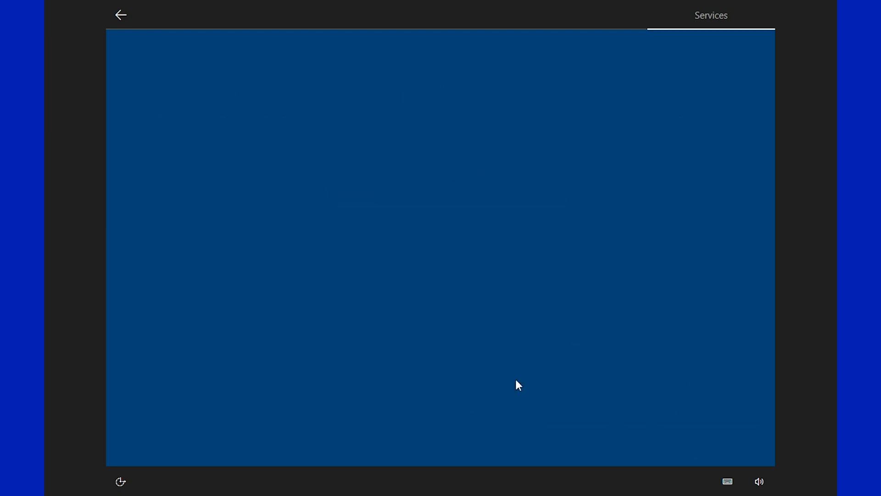
{"action": "left_click", "coordinate": [382, 298]}
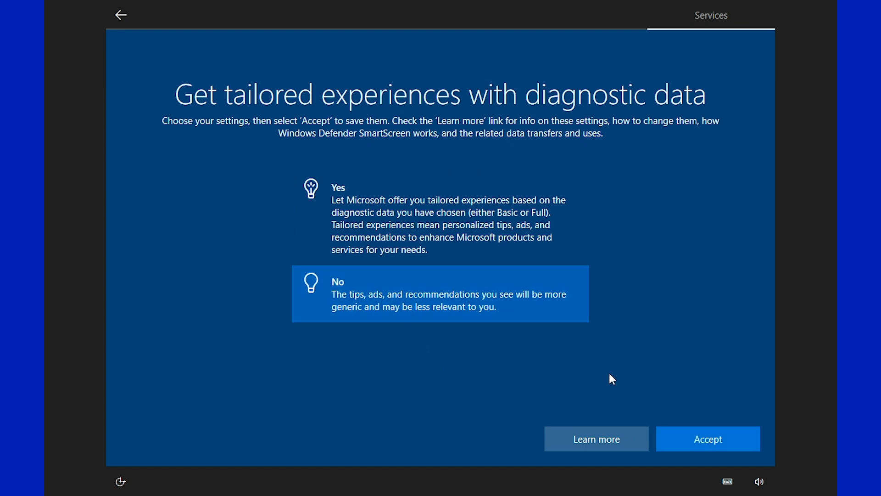
{"action": "left_click", "coordinate": [703, 441]}
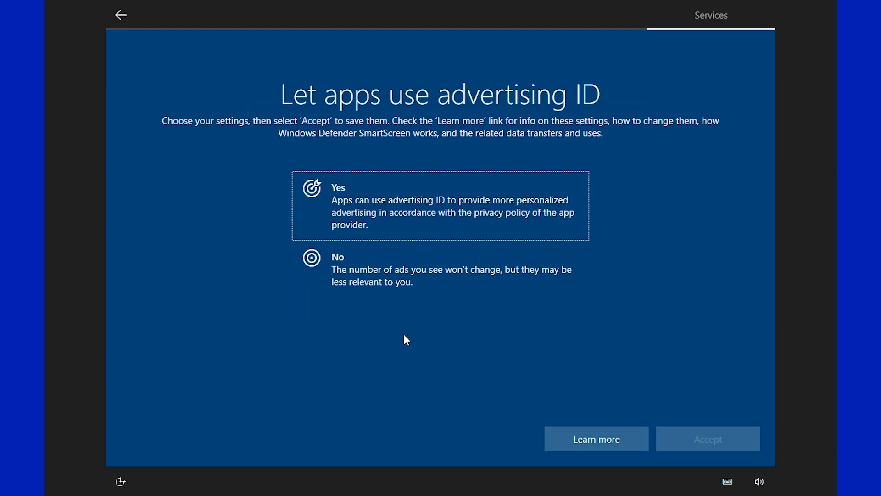
{"action": "left_click", "coordinate": [386, 263]}
{"action": "left_click", "coordinate": [716, 436]}
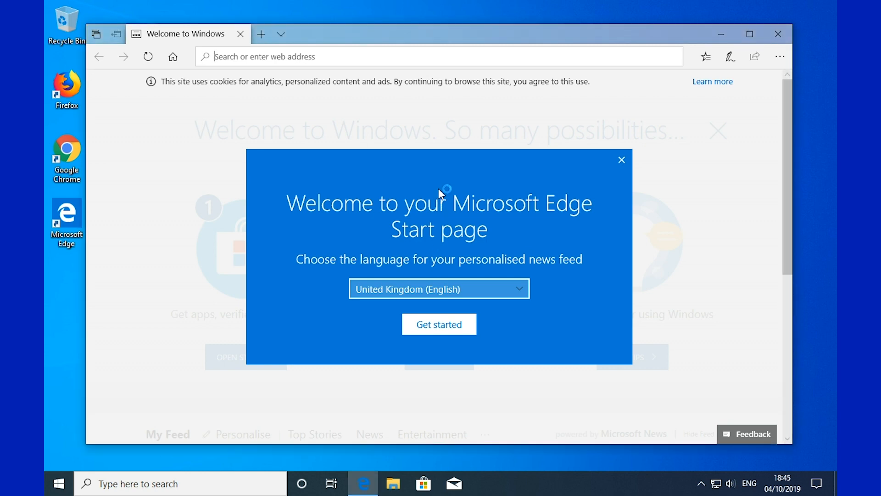
- Dismiss Edge's news-language welcome dialog, close Edge and refresh the desktop
{"action": "left_click", "coordinate": [621, 163]}
{"action": "left_click", "coordinate": [776, 34]}
{"action": "right_click", "coordinate": [562, 197]}
{"action": "left_click", "coordinate": [596, 235]}
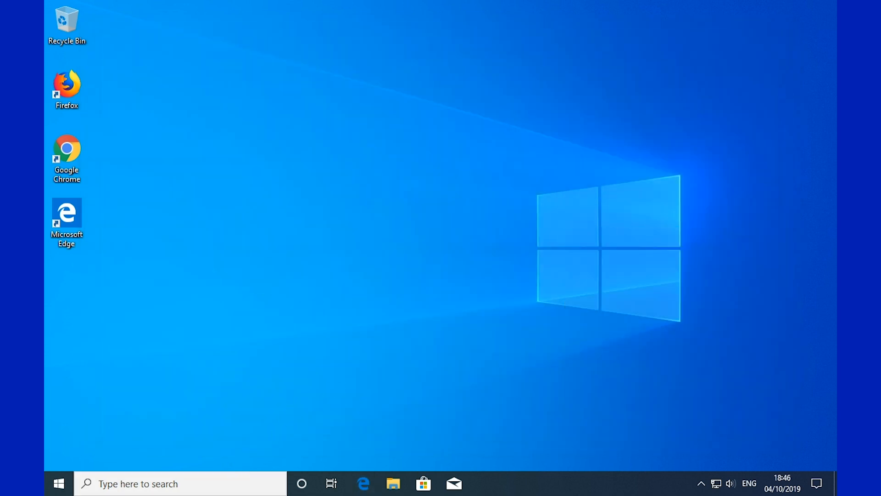
- Open the Start menu and check that the signed-in account is Test2
{"action": "left_click", "coordinate": [108, 483]}
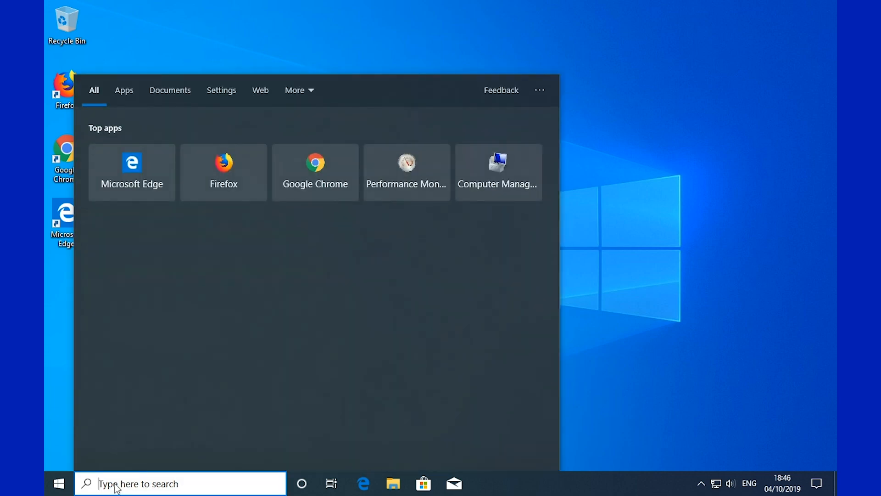
{"action": "left_click", "coordinate": [610, 409]}
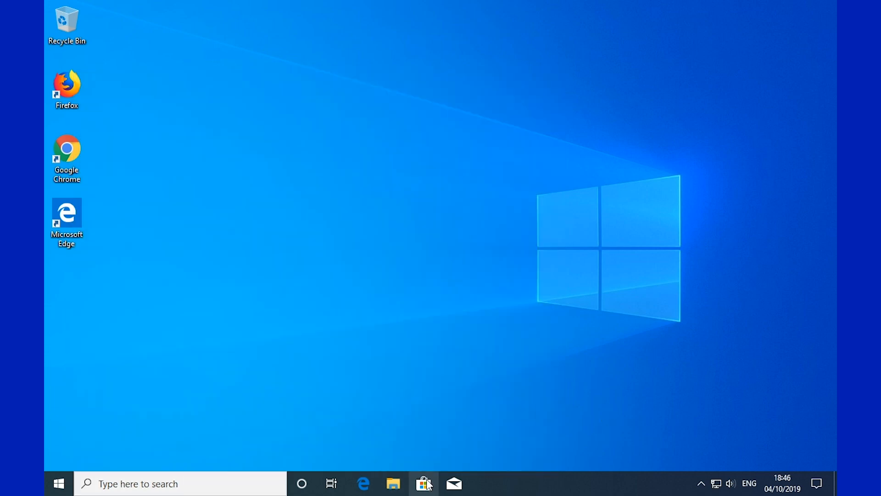
{"action": "left_click", "coordinate": [59, 484]}
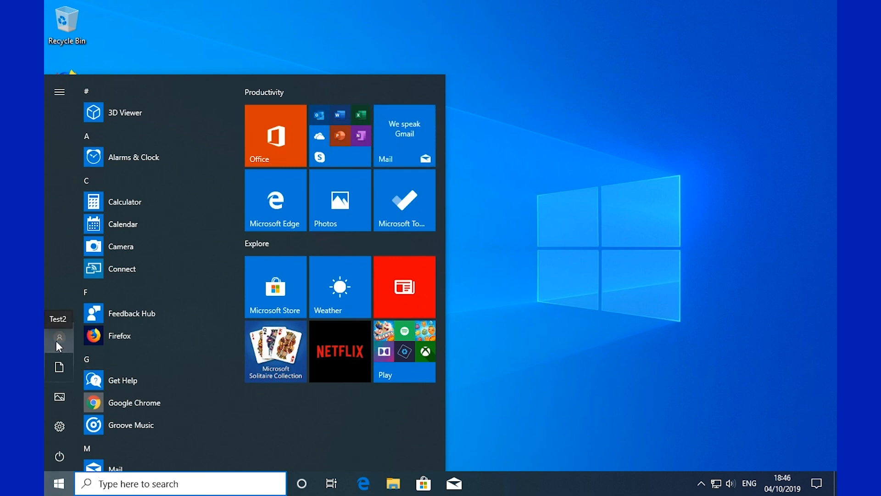
{"action": "left_click", "coordinate": [70, 333]}
- Open Task Manager's full Users view and expand then collapse Test2's processes
{"action": "right_click", "coordinate": [529, 488]}
{"action": "left_click", "coordinate": [552, 425]}
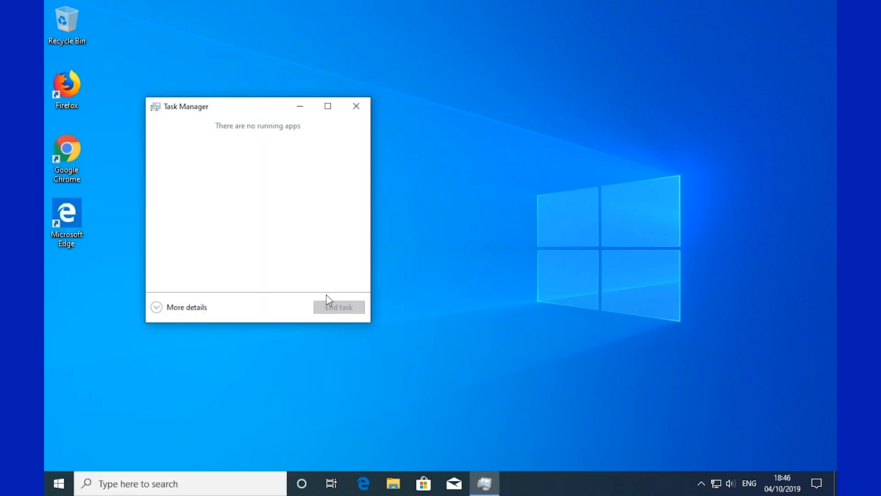
{"action": "left_click", "coordinate": [186, 308]}
{"action": "left_click", "coordinate": [323, 137]}
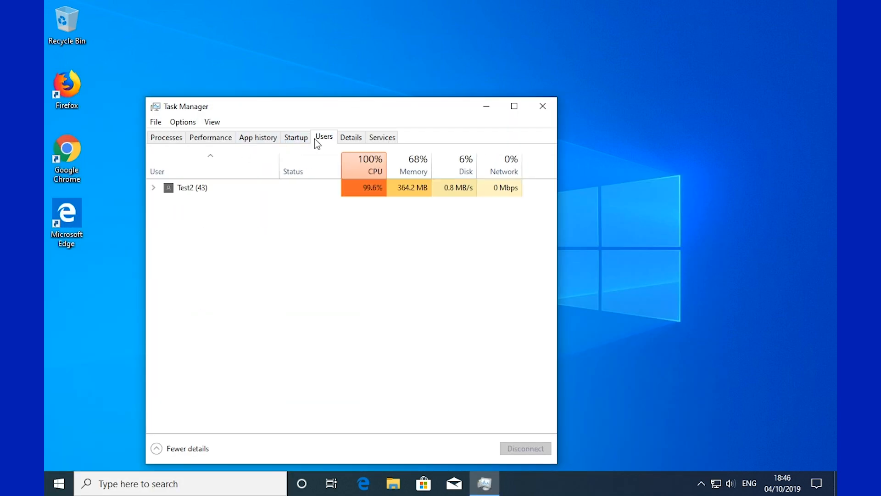
{"action": "left_click", "coordinate": [181, 190]}
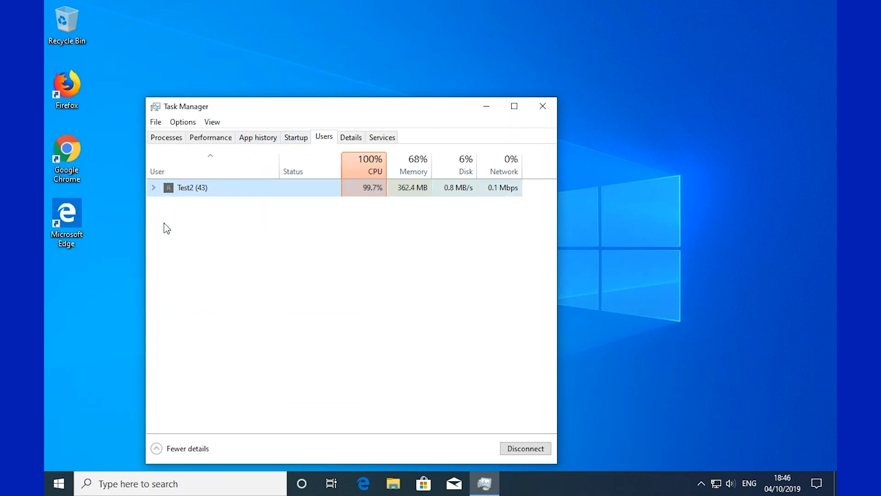
{"action": "left_click", "coordinate": [153, 187]}
{"action": "left_click_drag", "start_coordinate": [555, 102], "coordinate": [603, 68]}
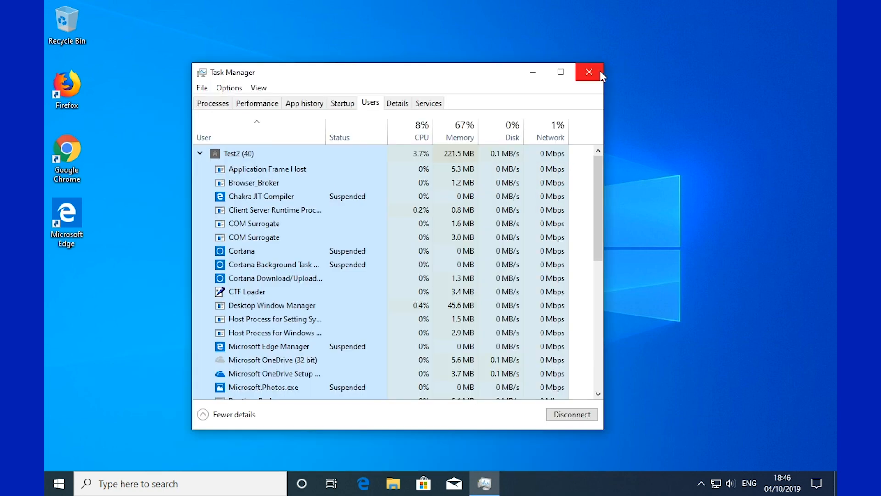
{"action": "left_click", "coordinate": [199, 154]}
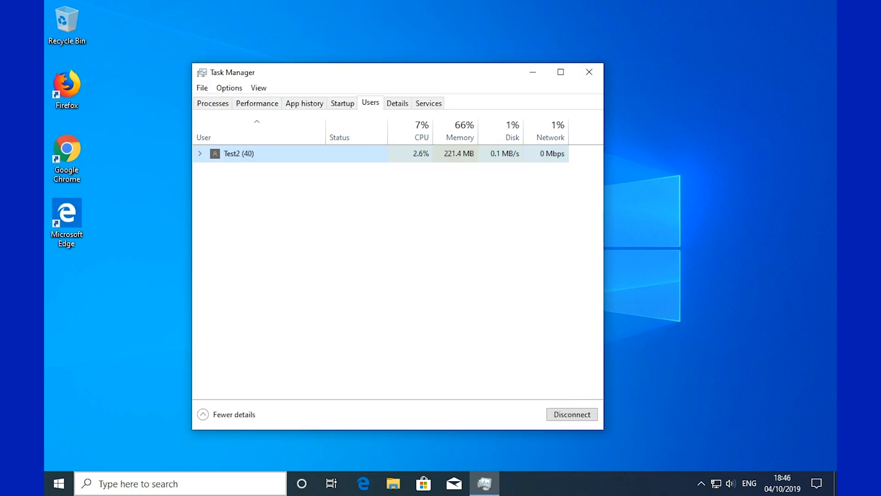
{"action": "left_click", "coordinate": [61, 491]}
- Switch users to Test from the Start account menu and sign in with its password
{"action": "left_click", "coordinate": [63, 337]}
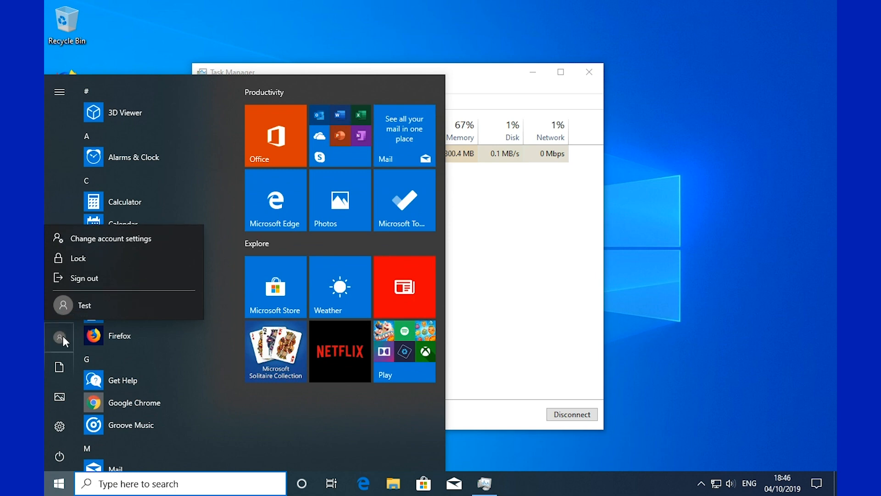
{"action": "left_click", "coordinate": [98, 304]}
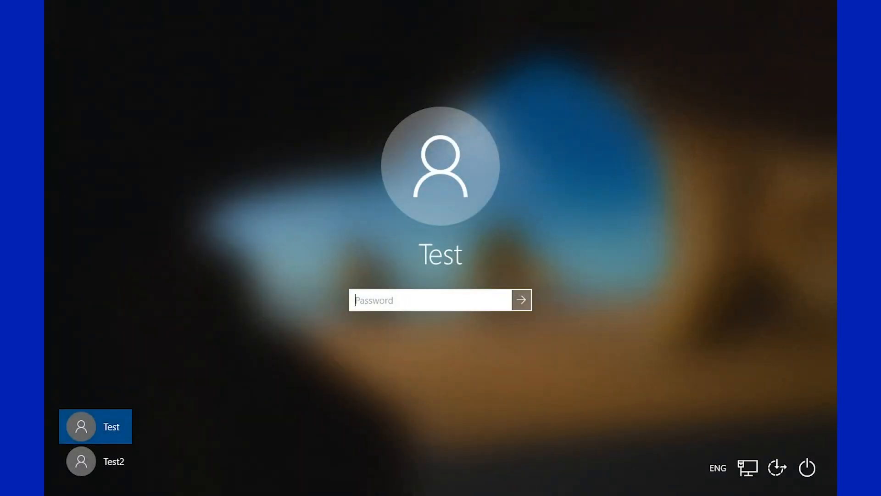
{"action": "type", "text": "••••"}
{"action": "key", "text": "BackSpace"}
{"action": "key", "text": "BackSpace"}
{"action": "key", "text": "BackSpace"}
{"action": "key", "text": "BackSpace"}
{"action": "type", "text": "••••••••••"}
{"action": "key", "text": "Return"}
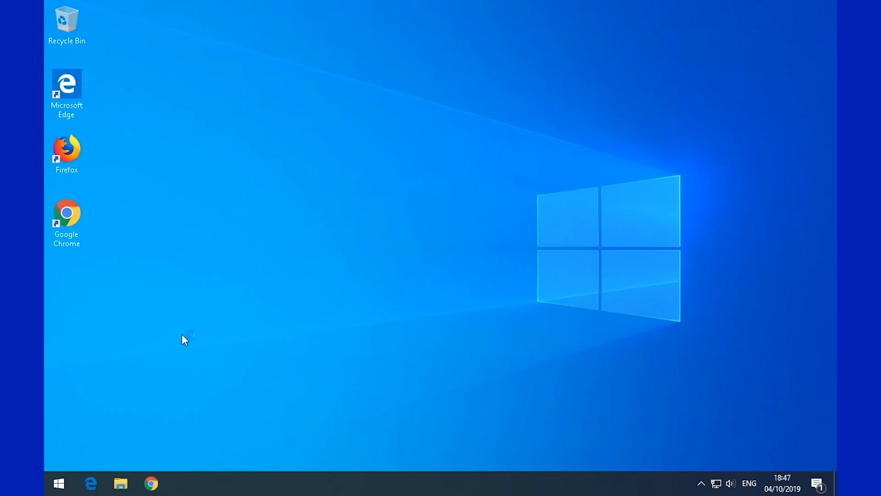
- Open Task Manager's Users tab and select Test, with Test2 shown as Disconnected
{"action": "right_click", "coordinate": [332, 481]}
{"action": "left_click", "coordinate": [370, 421]}
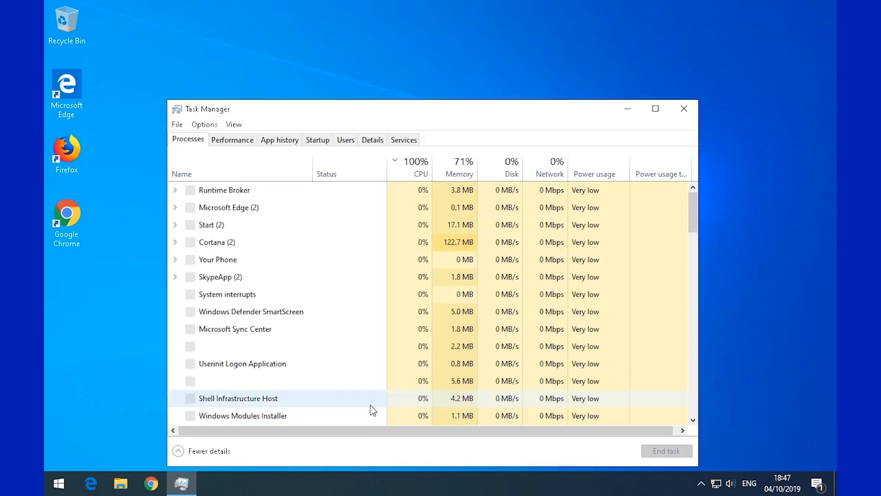
{"action": "left_click", "coordinate": [349, 142]}
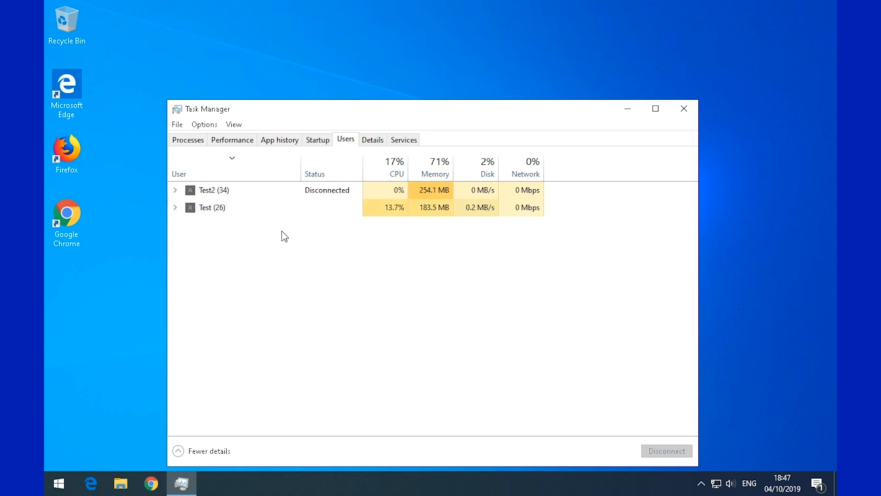
{"action": "left_click", "coordinate": [211, 207]}
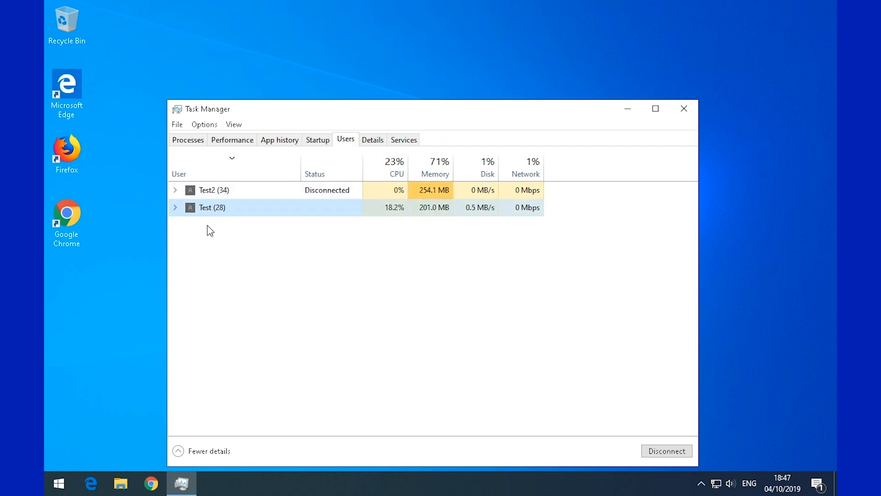
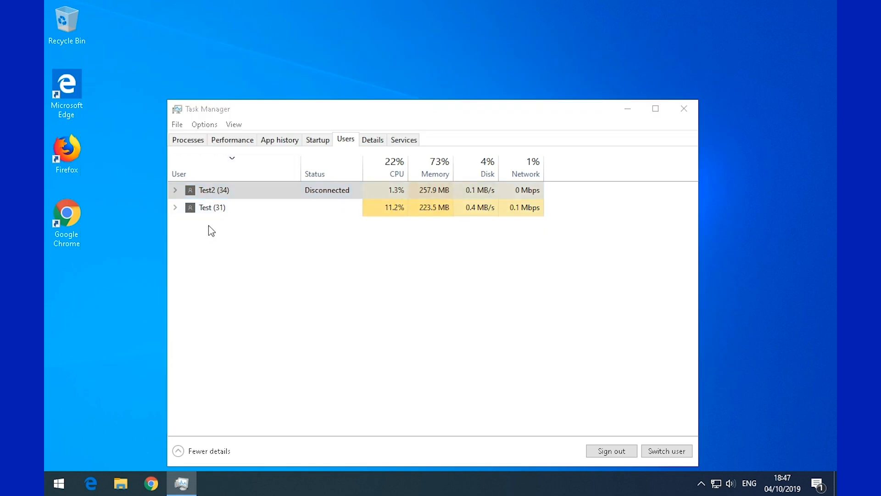
- Sign off the disconnected Test2 session from Task Manager's Users tab and confirm Sign out user
{"action": "left_click", "coordinate": [231, 193]}
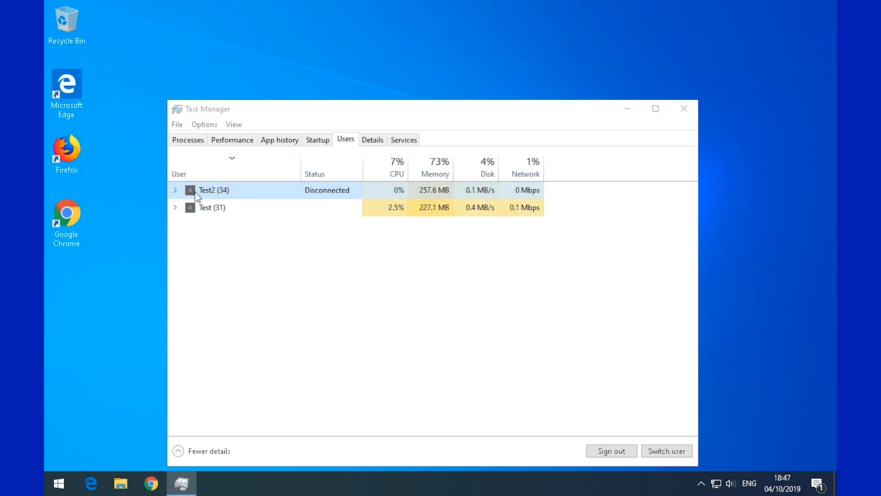
{"action": "right_click", "coordinate": [217, 194]}
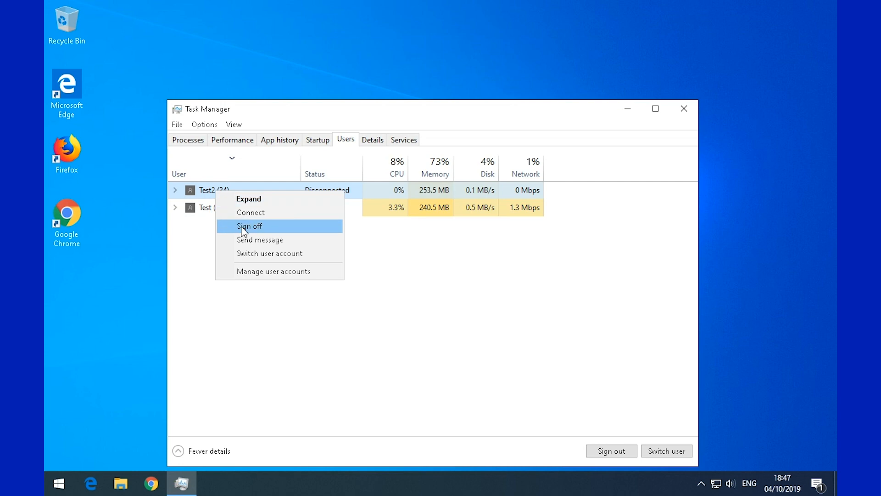
{"action": "left_click", "coordinate": [192, 249]}
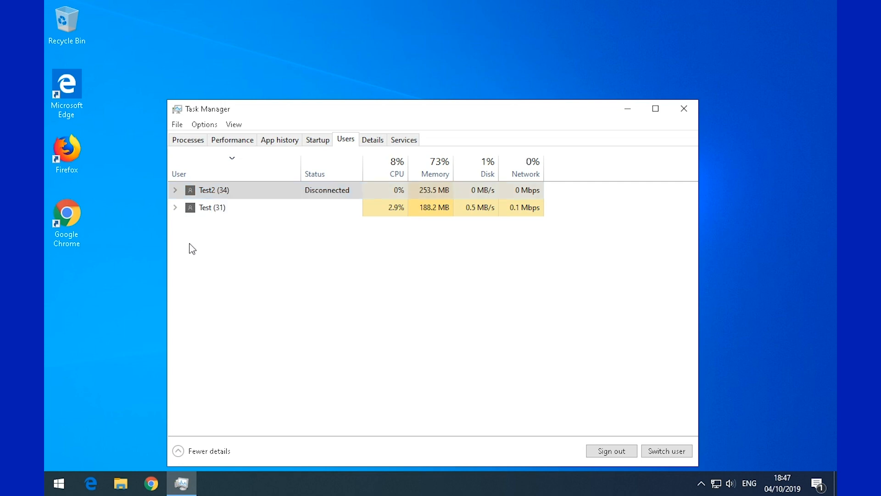
{"action": "left_click", "coordinate": [208, 211]}
{"action": "left_click", "coordinate": [217, 191]}
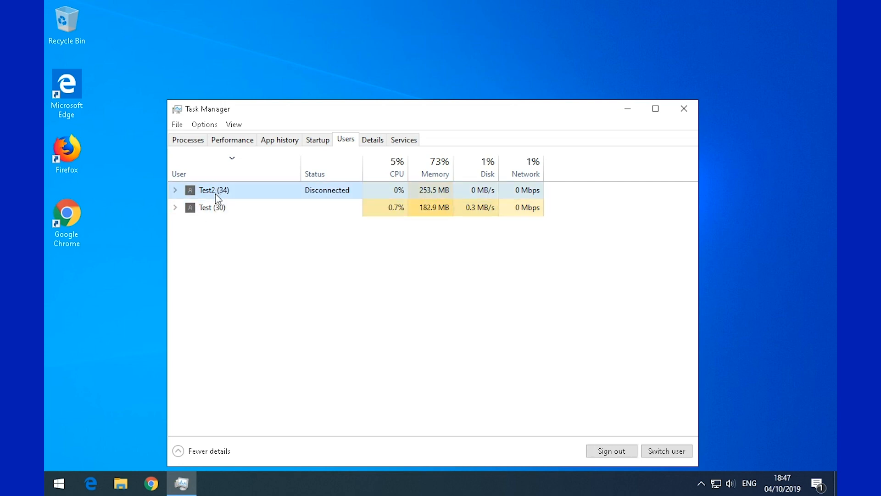
{"action": "left_click", "coordinate": [216, 209]}
{"action": "left_click", "coordinate": [223, 192]}
{"action": "right_click", "coordinate": [222, 192]}
{"action": "left_click", "coordinate": [243, 224]}
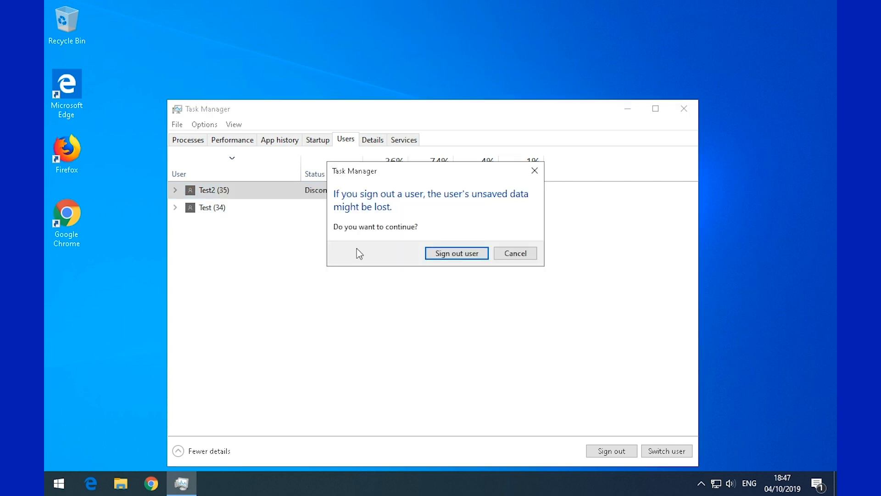
{"action": "left_click", "coordinate": [461, 255]}
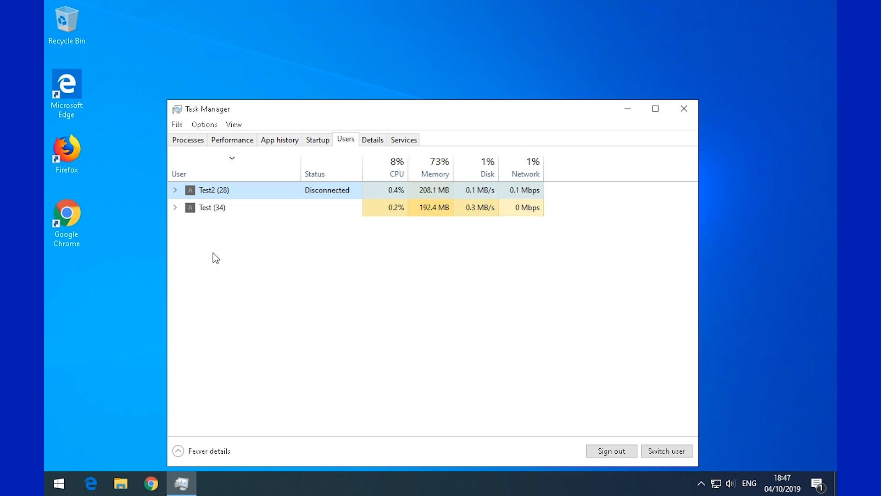
- Close Task Manager and refresh the desktop
{"action": "left_click", "coordinate": [683, 109]}
{"action": "right_click", "coordinate": [412, 284]}
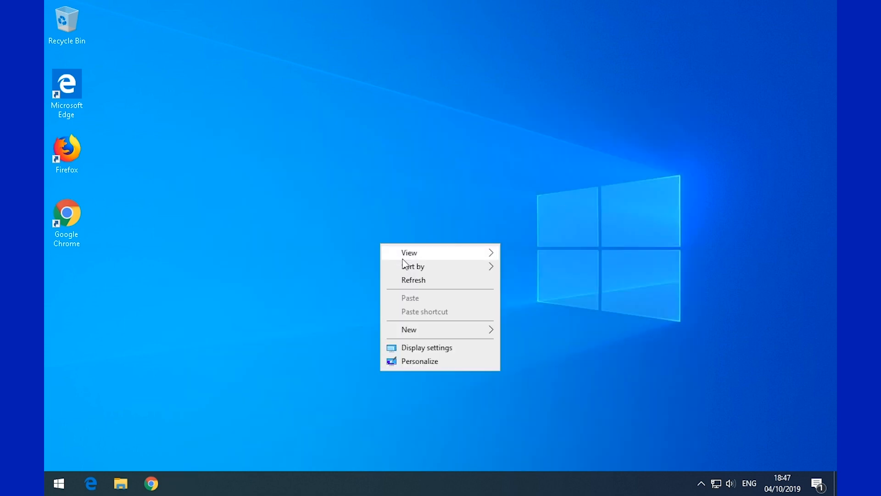
{"action": "left_click", "coordinate": [416, 280]}
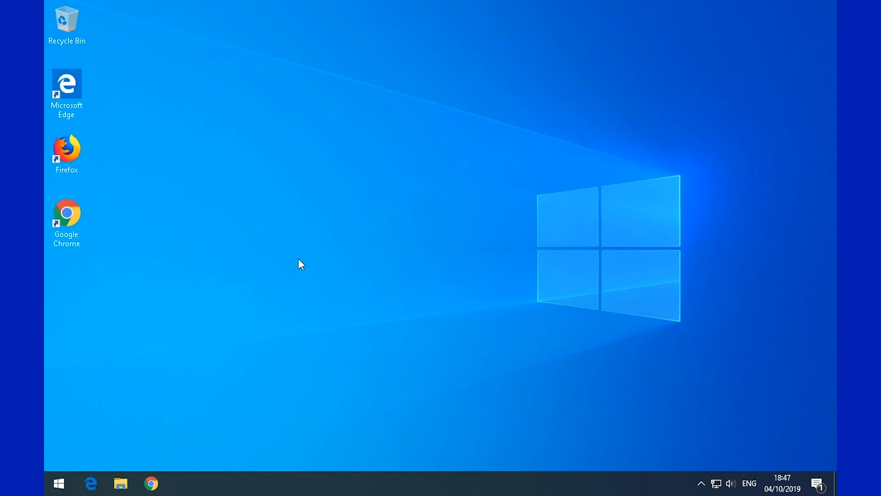
- Open Computer Management through This PC's Manage command
{"action": "left_click", "coordinate": [59, 491]}
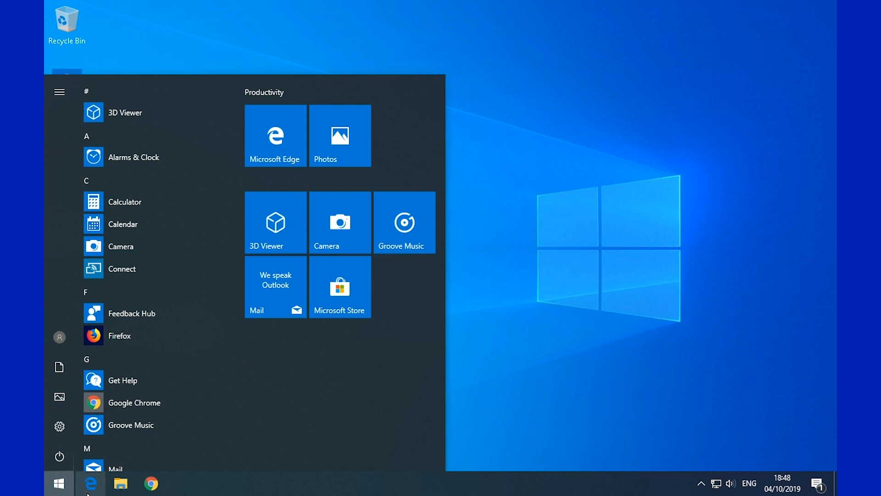
{"action": "left_click", "coordinate": [543, 328]}
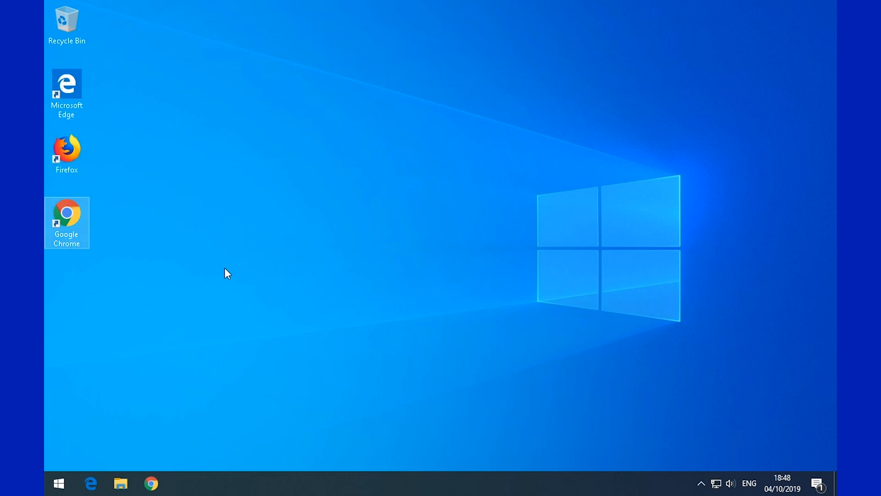
{"action": "left_click", "coordinate": [59, 486]}
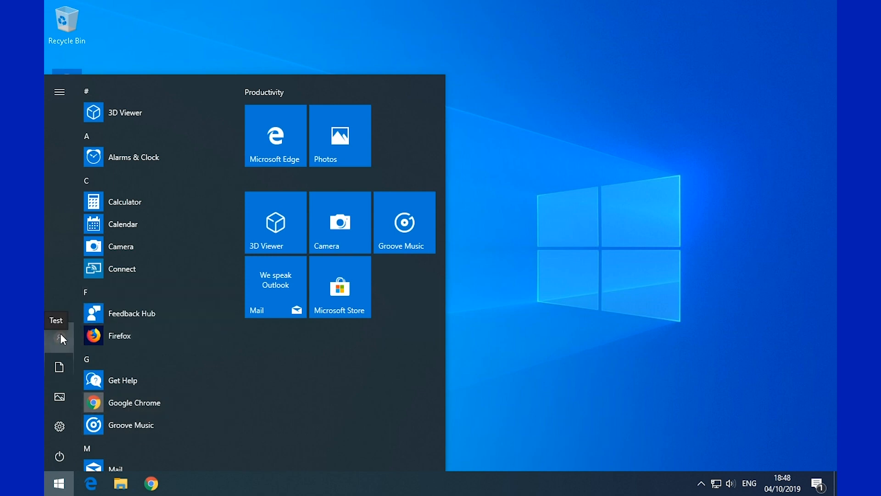
{"action": "left_click", "coordinate": [499, 403]}
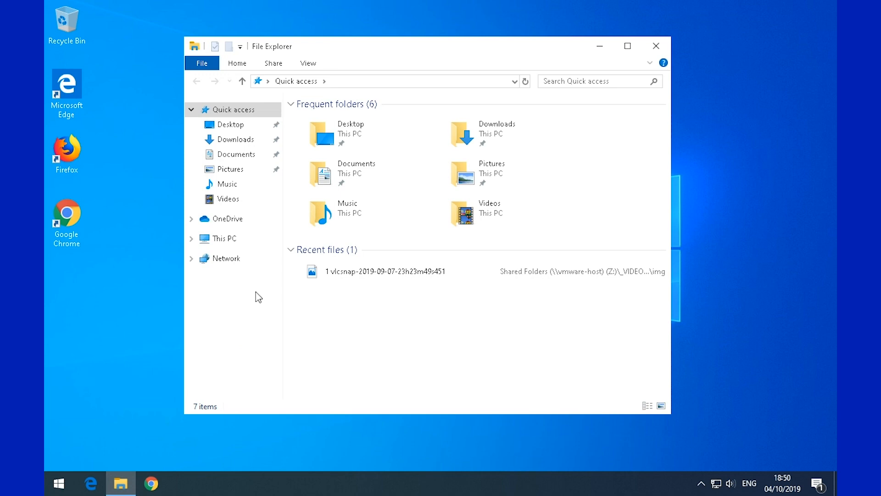
{"action": "right_click", "coordinate": [226, 241]}
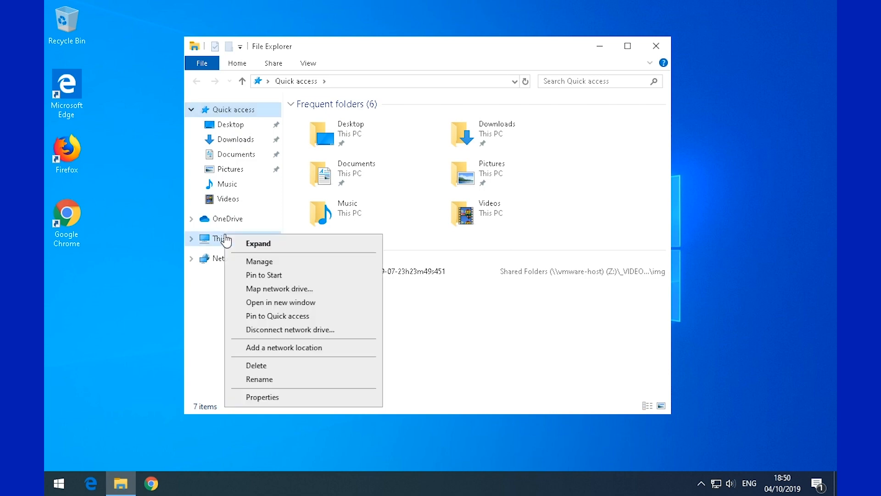
{"action": "left_click", "coordinate": [250, 261]}
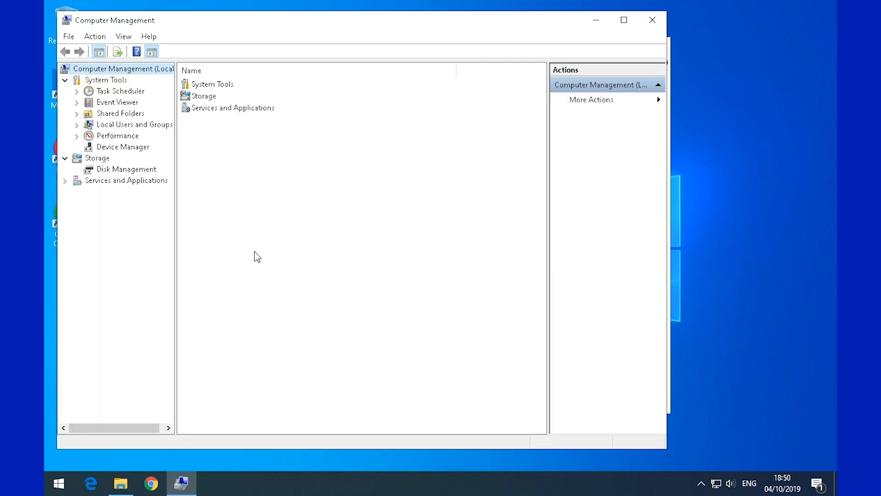
- Reposition and widen the Computer Management window and tree pane, then expand Event Viewer to Windows Logs
{"action": "left_click_drag", "start_coordinate": [307, 21], "coordinate": [341, 15]}
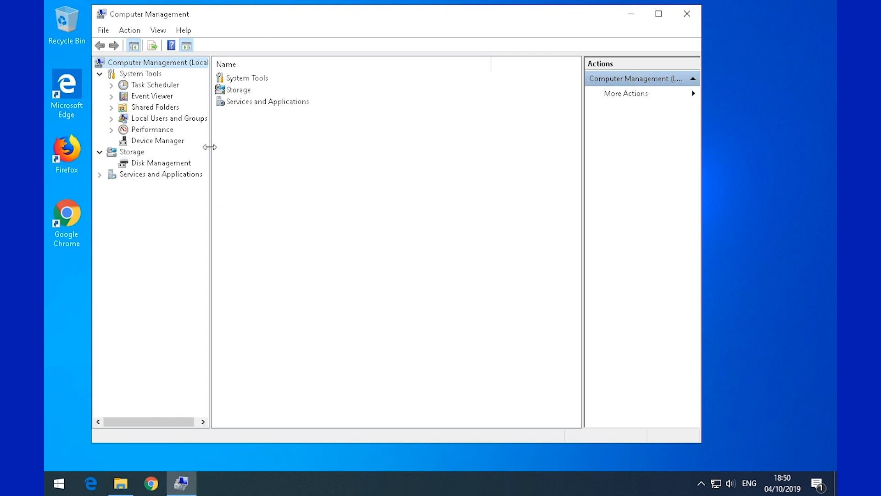
{"action": "left_click_drag", "start_coordinate": [211, 152], "coordinate": [233, 147]}
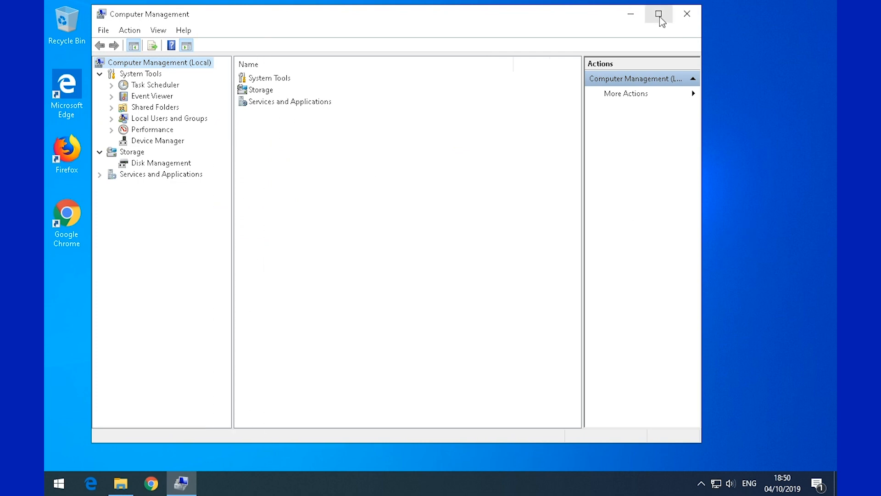
{"action": "left_click_drag", "start_coordinate": [703, 134], "coordinate": [804, 144]}
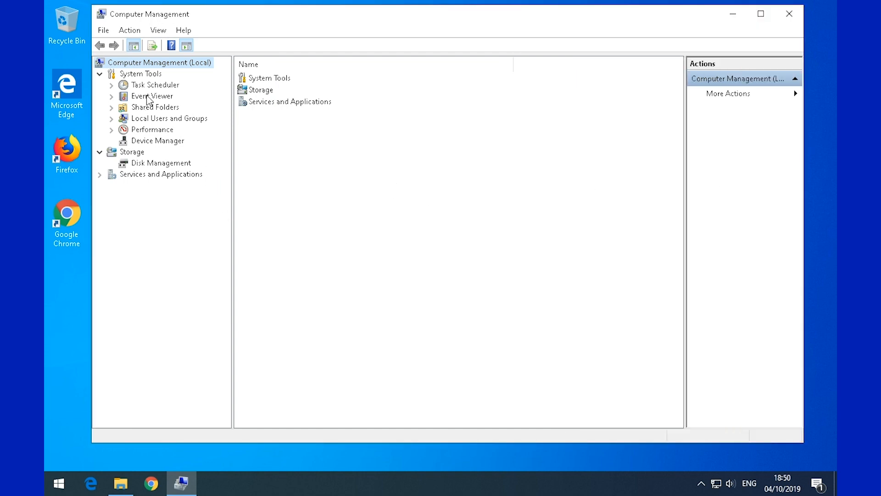
{"action": "left_click", "coordinate": [146, 96]}
{"action": "left_click", "coordinate": [111, 97]}
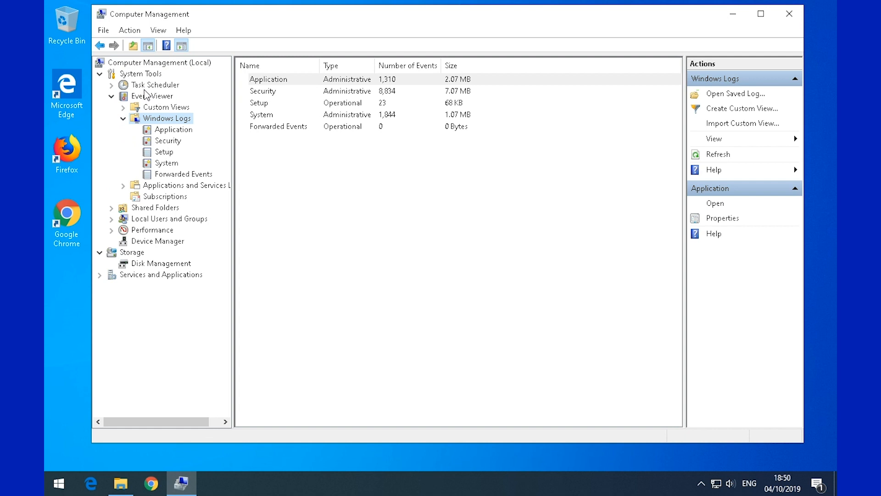
- Collapse Event Viewer and open the Users folder under Local Users and Groups, narrowing a column
{"action": "left_click", "coordinate": [111, 97]}
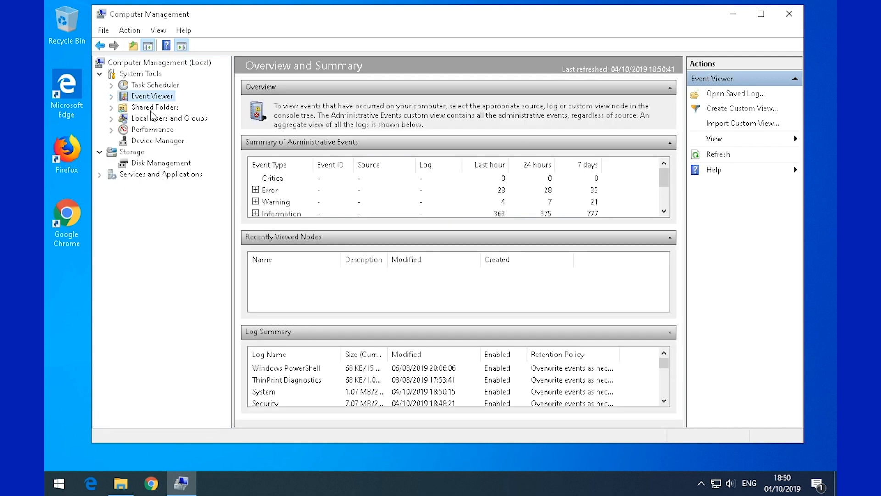
{"action": "left_click", "coordinate": [154, 120]}
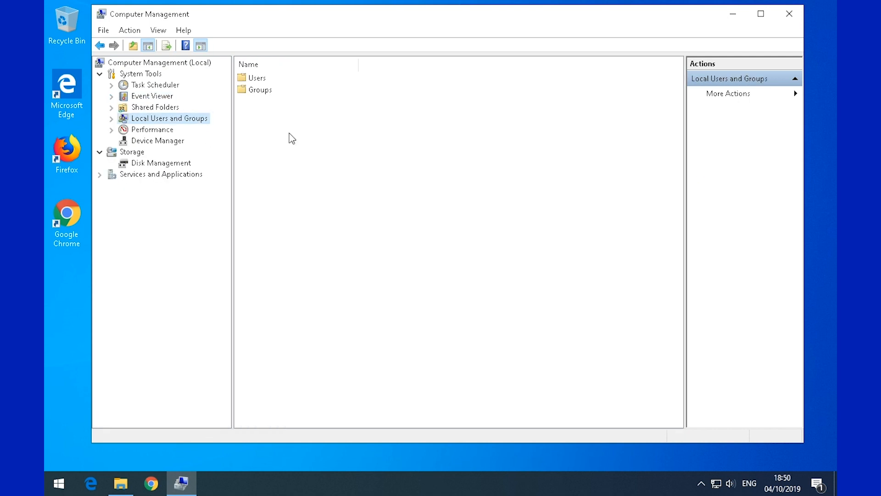
{"action": "double_click", "coordinate": [245, 90]}
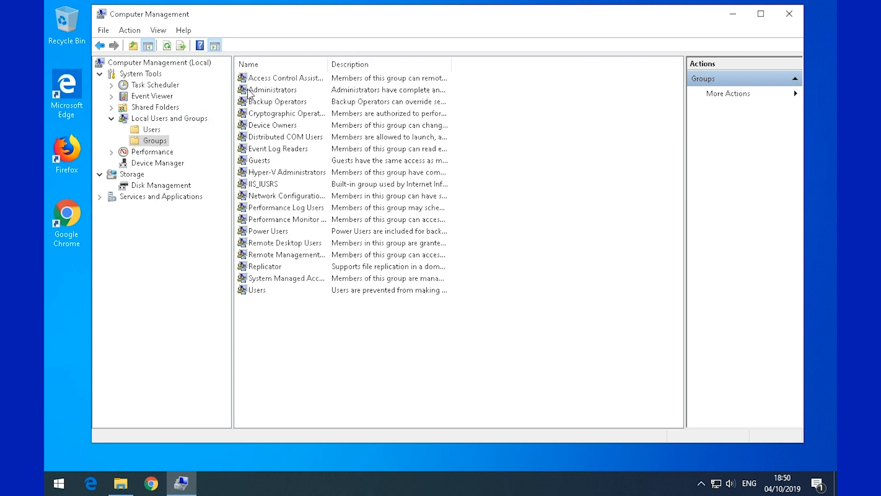
{"action": "left_click", "coordinate": [151, 130]}
{"action": "left_click_drag", "start_coordinate": [390, 64], "coordinate": [372, 63]}
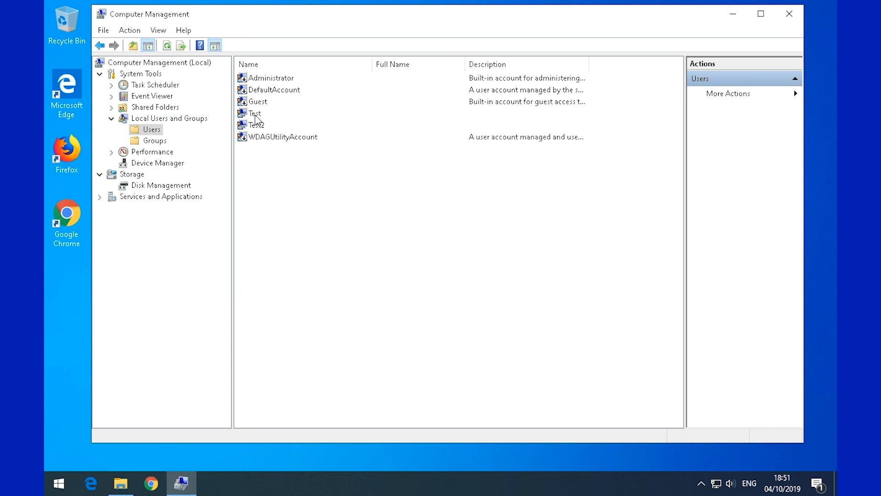
- Inspect Test, Test2, Administrator, DefaultAccount, Guest and WDAGUtilityAccount, then clear the selection
{"action": "left_click", "coordinate": [256, 115]}
{"action": "left_click", "coordinate": [252, 127]}
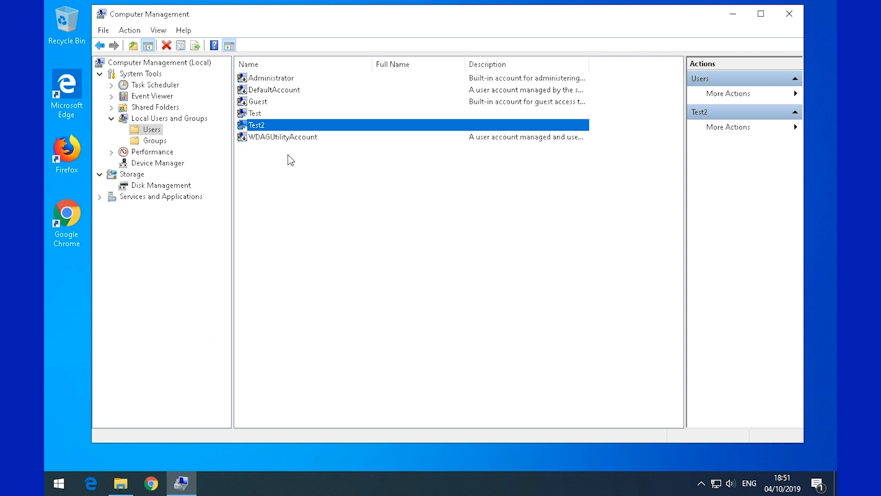
{"action": "left_click", "coordinate": [274, 79]}
{"action": "left_click", "coordinate": [272, 93]}
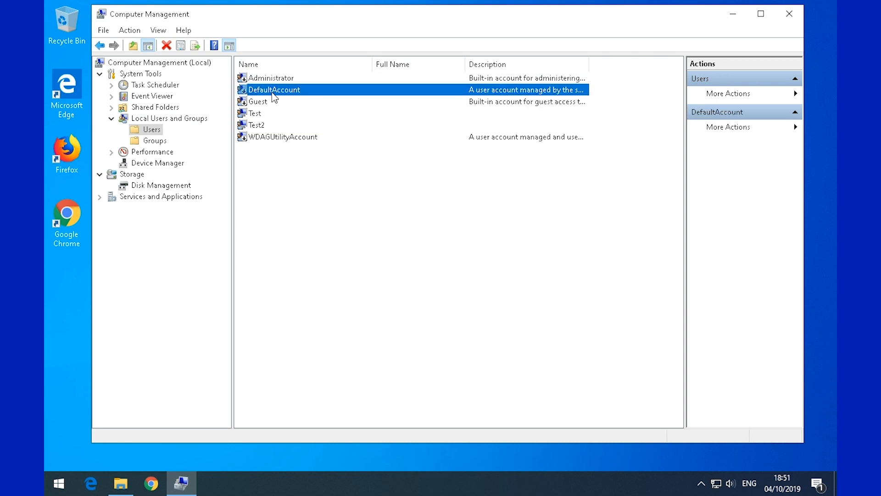
{"action": "left_click", "coordinate": [270, 103]}
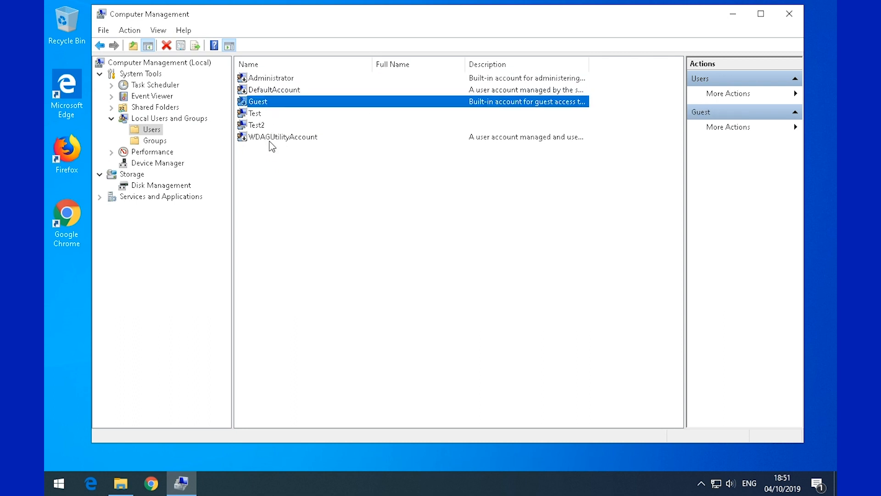
{"action": "left_click", "coordinate": [271, 138]}
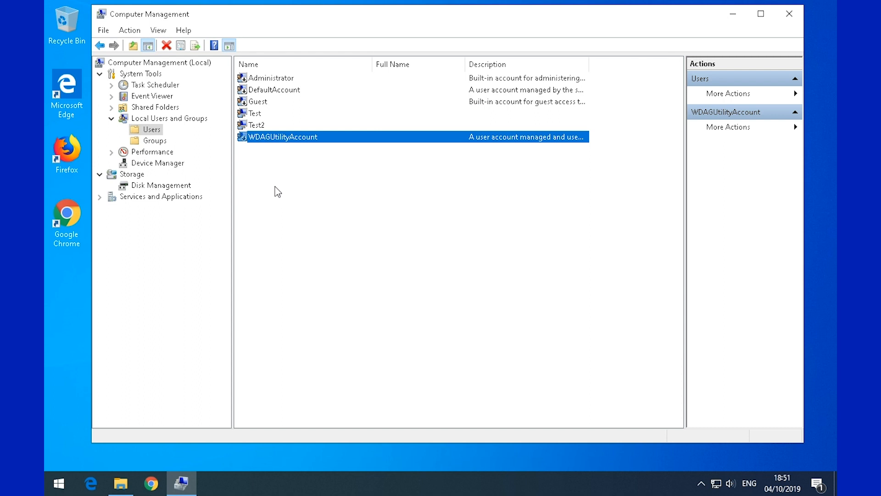
{"action": "left_click", "coordinate": [255, 127]}
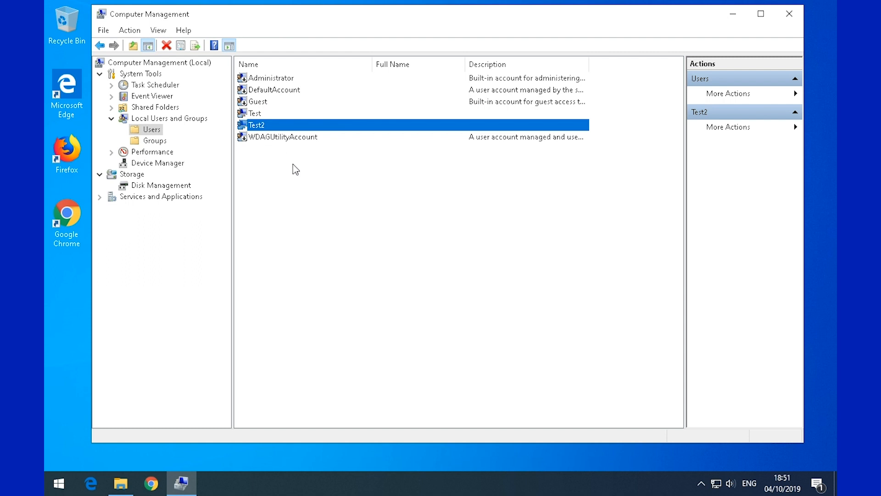
{"action": "left_click", "coordinate": [261, 114]}
{"action": "left_click", "coordinate": [263, 127]}
{"action": "left_click", "coordinate": [289, 181]}
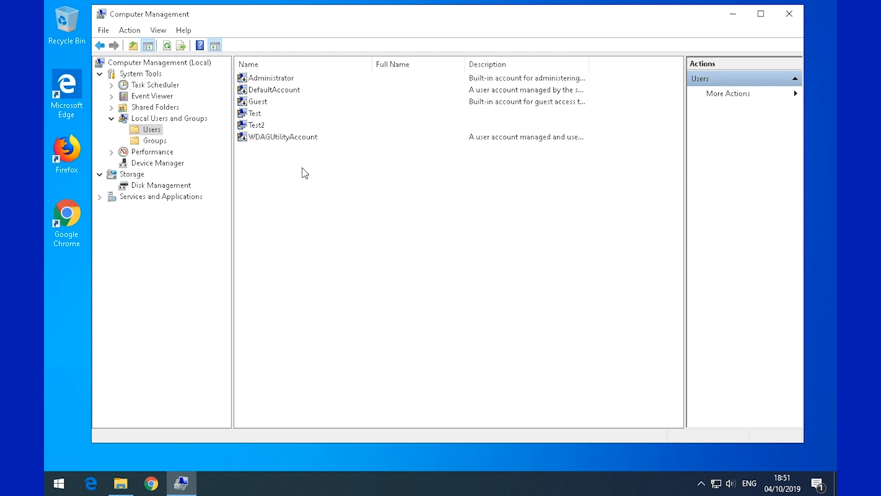
- Start a new local user from the Users list and enter Test3 as the user name
{"action": "right_click", "coordinate": [302, 168]}
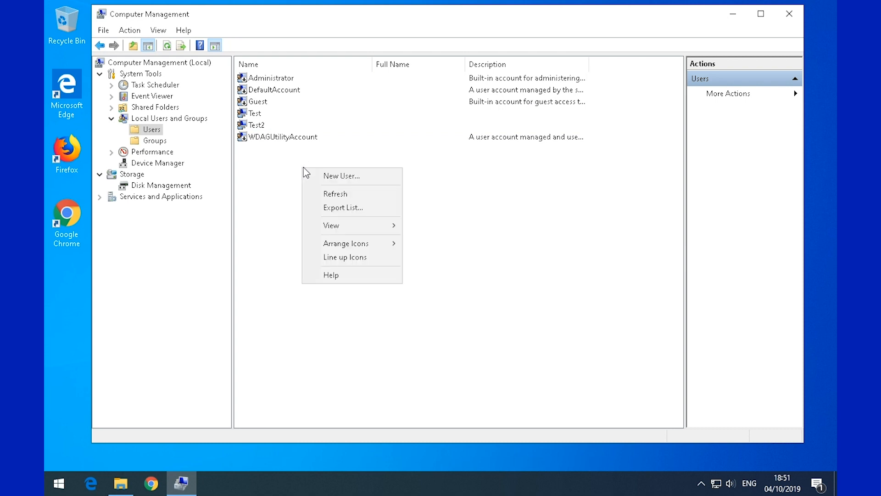
{"action": "left_click", "coordinate": [362, 175]}
{"action": "left_click_drag", "start_coordinate": [382, 116], "coordinate": [330, 141]}
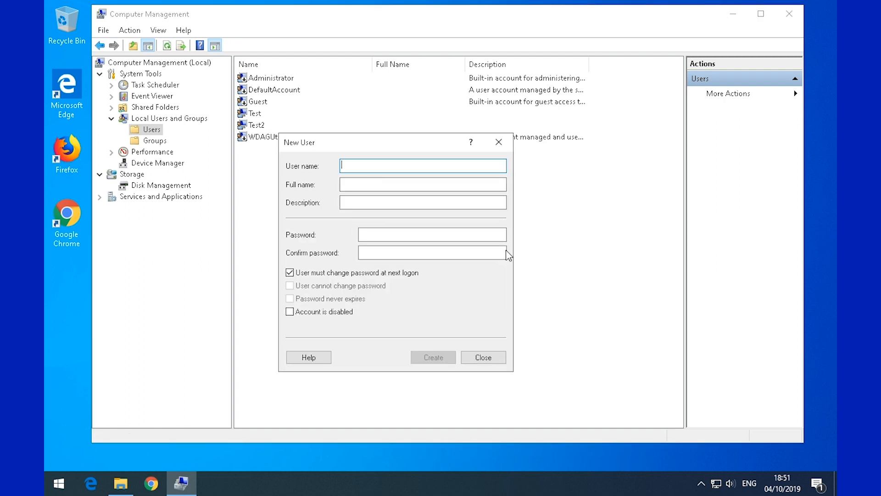
{"action": "type", "text": "te"}
{"action": "key", "text": "BackSpace"}
{"action": "key", "text": "BackSpace"}
{"action": "type", "text": "T"}
{"action": "key", "text": "Tab"}
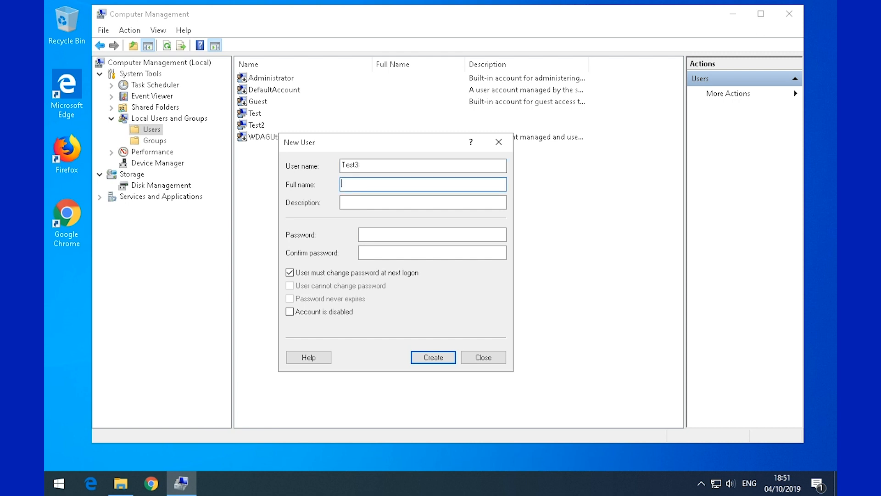
- Copy the full name Test3 into Description and enter the password in both password fields
{"action": "key", "text": "Tab"}
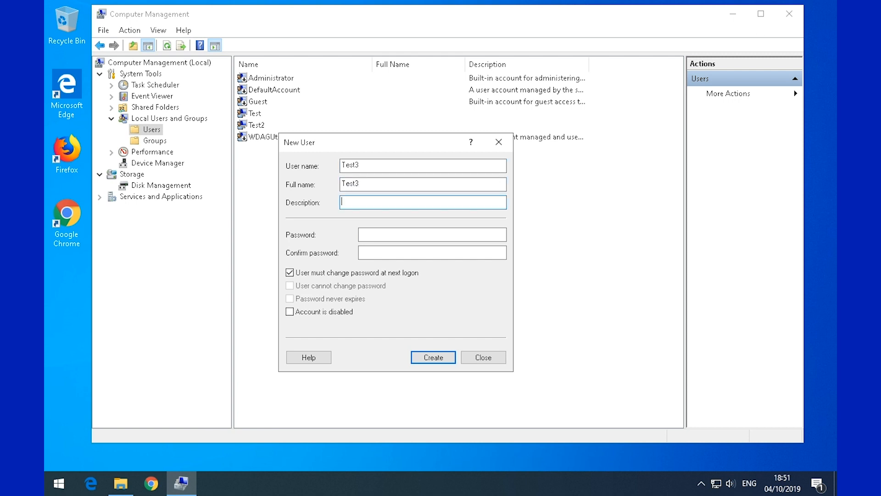
{"action": "key", "text": "shift+Tab"}
{"action": "key", "text": "ctrl+c"}
{"action": "key", "text": "Tab"}
{"action": "key", "text": "ctrl+v"}
{"action": "key", "text": "Tab"}
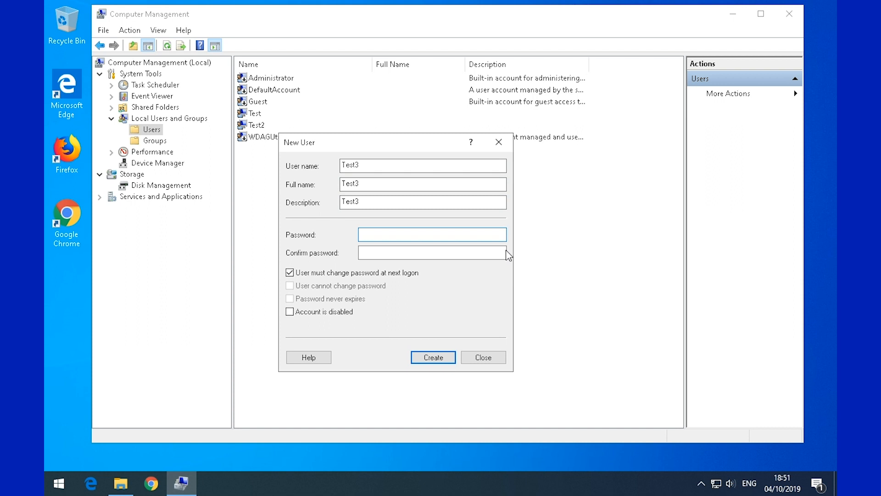
{"action": "type", "text": "Pd1"}
{"action": "key", "text": "Tab"}
{"action": "type", "text": "Password1"}
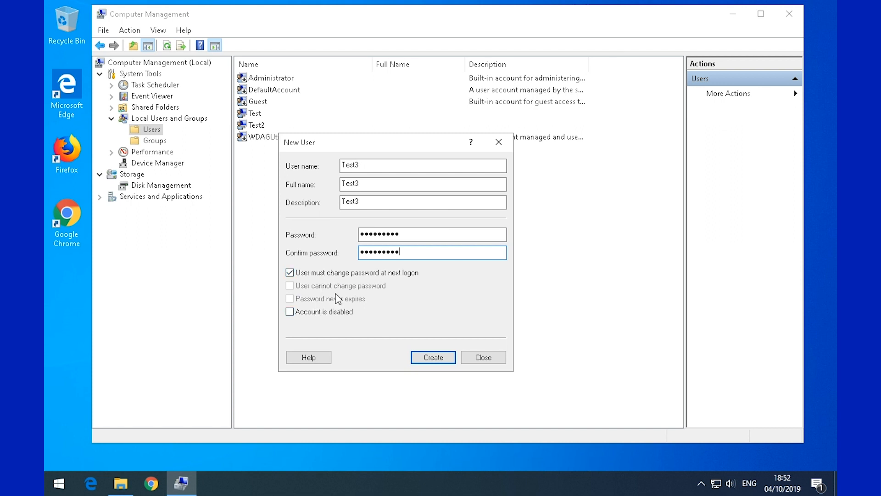
{"action": "left_click_drag", "start_coordinate": [372, 138], "coordinate": [395, 156]}
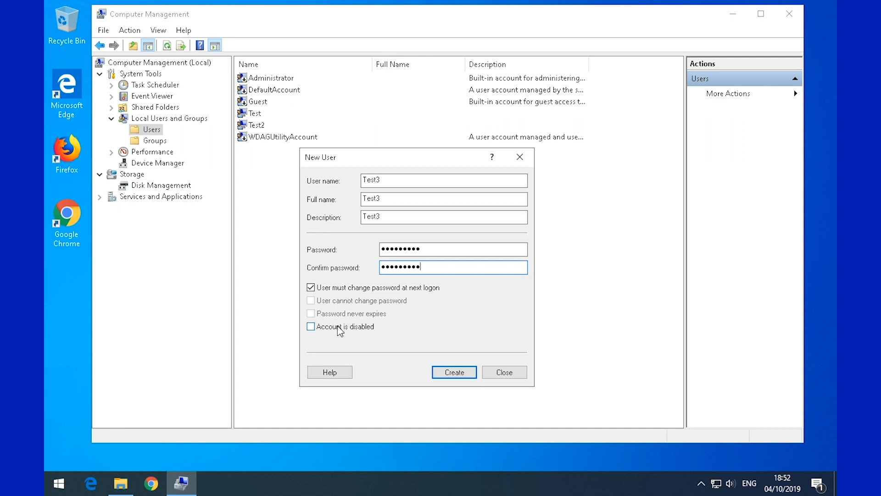
- Try the password checkboxes, leaving only 'User must change password at next logon' ticked
{"action": "left_click", "coordinate": [346, 289]}
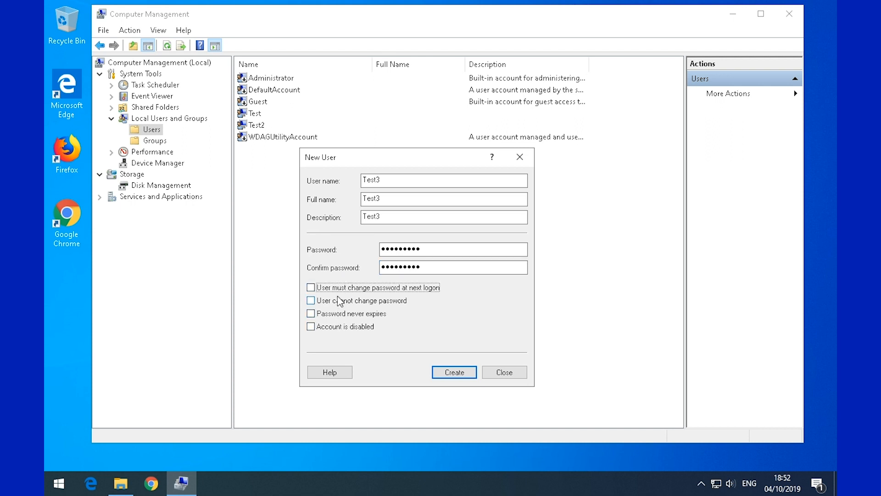
{"action": "left_click", "coordinate": [338, 315]}
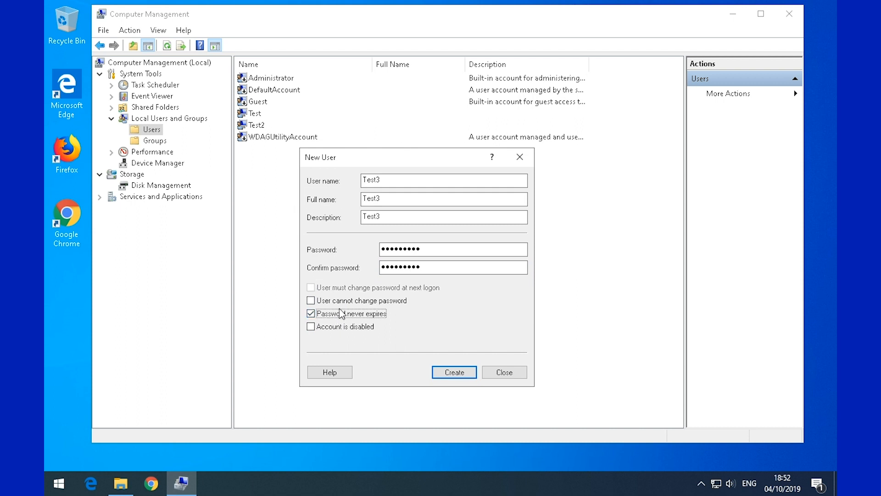
{"action": "left_click", "coordinate": [348, 301]}
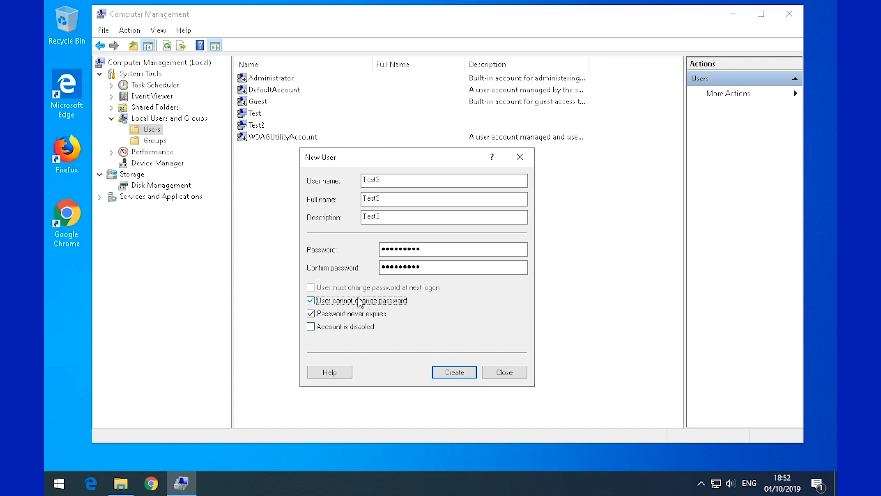
{"action": "left_click", "coordinate": [361, 301]}
{"action": "left_click", "coordinate": [359, 314]}
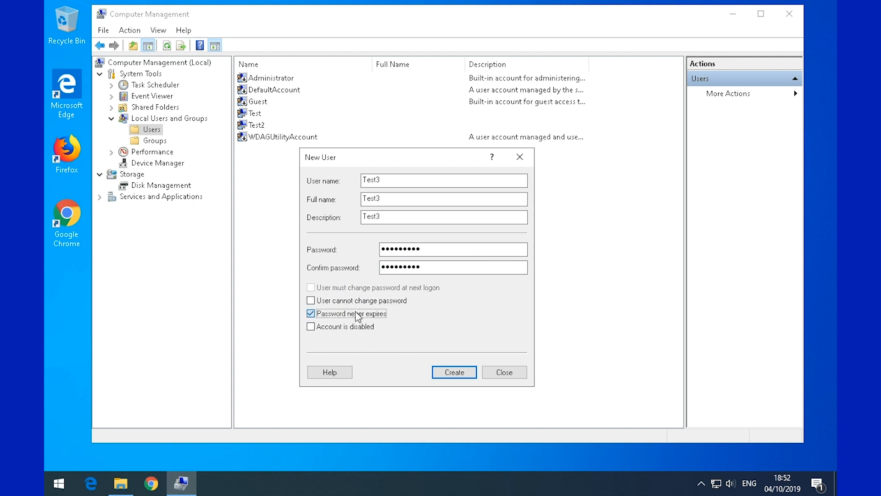
{"action": "left_click", "coordinate": [360, 289]}
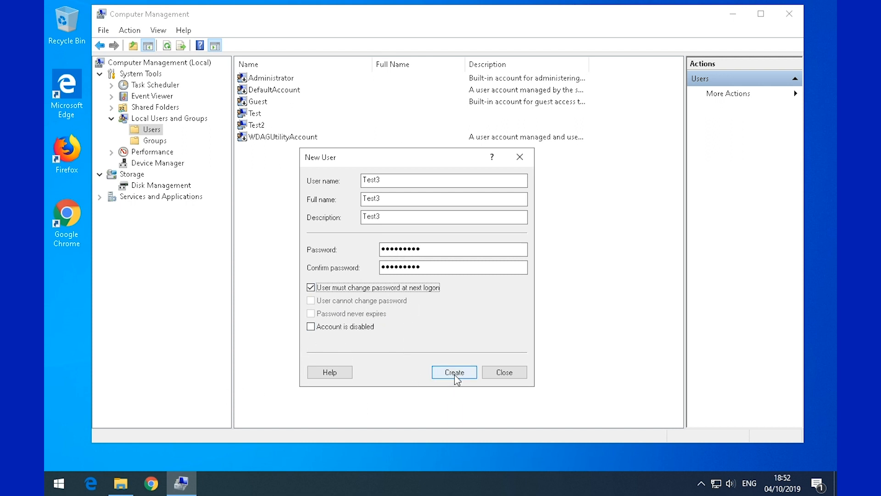
- Create the Test3 account and close the New User form
{"action": "left_click", "coordinate": [404, 181]}
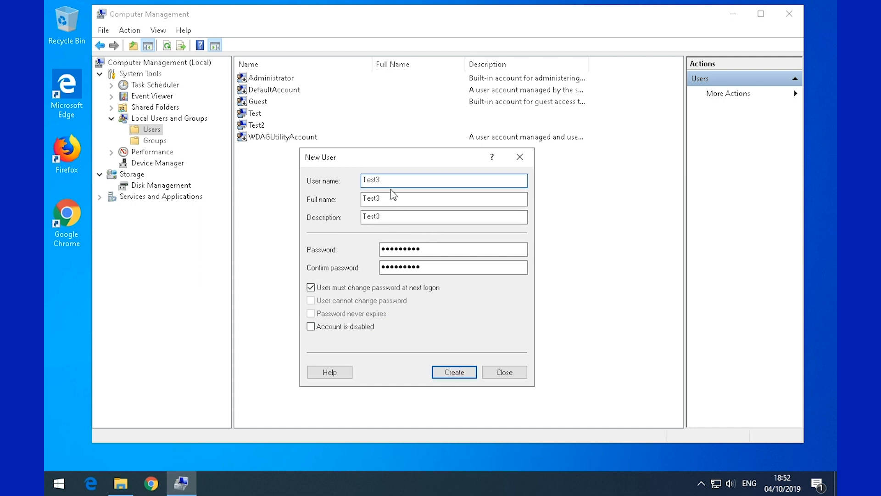
{"action": "left_click", "coordinate": [427, 251]}
{"action": "left_click", "coordinate": [431, 268]}
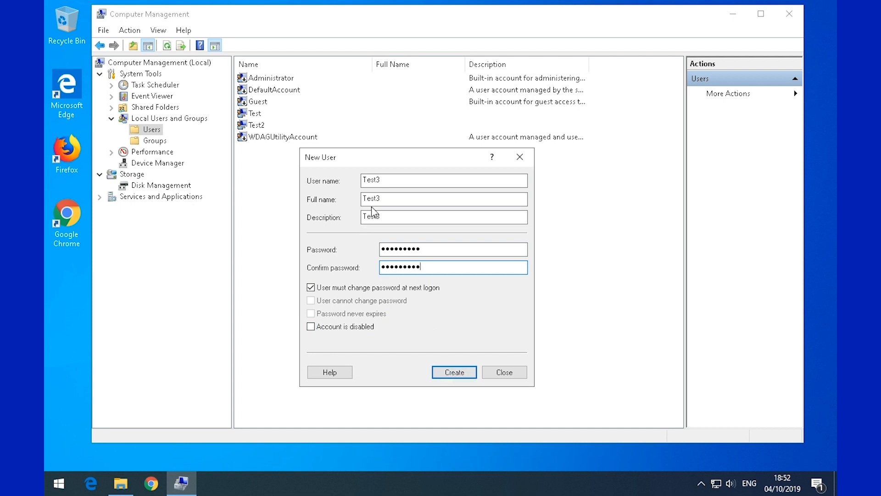
{"action": "left_click_drag", "start_coordinate": [390, 153], "coordinate": [402, 162]}
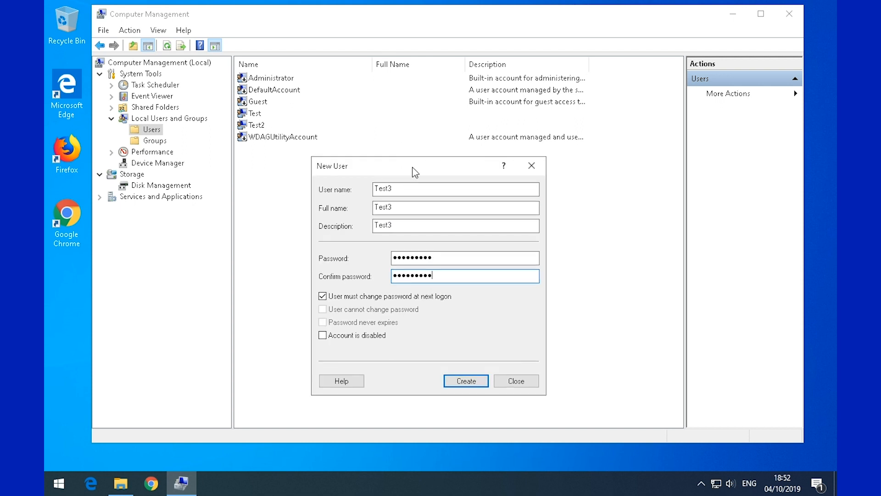
{"action": "left_click_drag", "start_coordinate": [412, 168], "coordinate": [419, 168]}
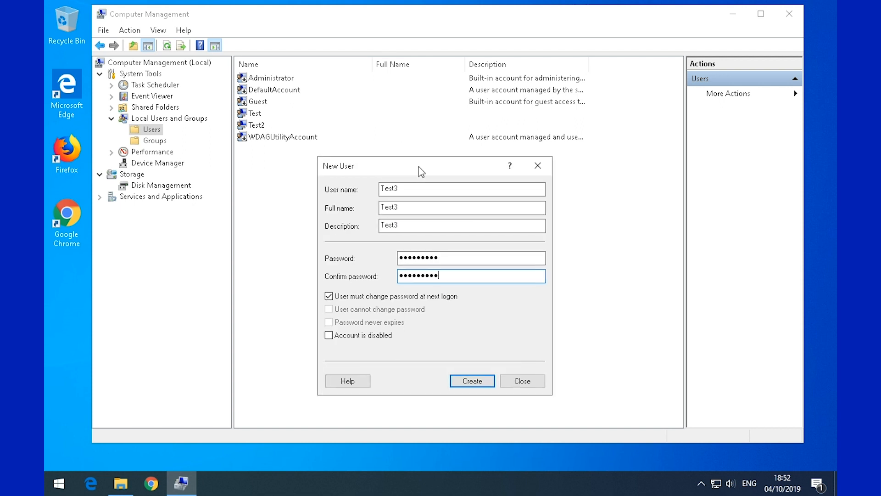
{"action": "left_click", "coordinate": [459, 382]}
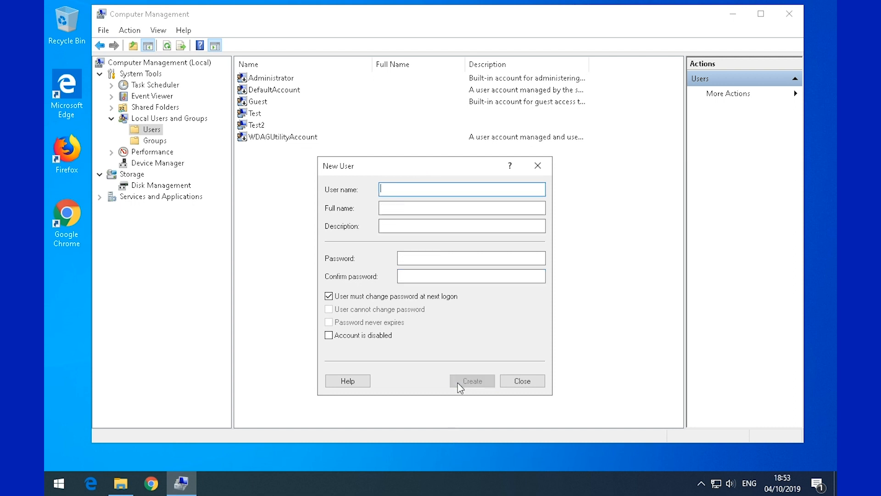
{"action": "left_click", "coordinate": [517, 384]}
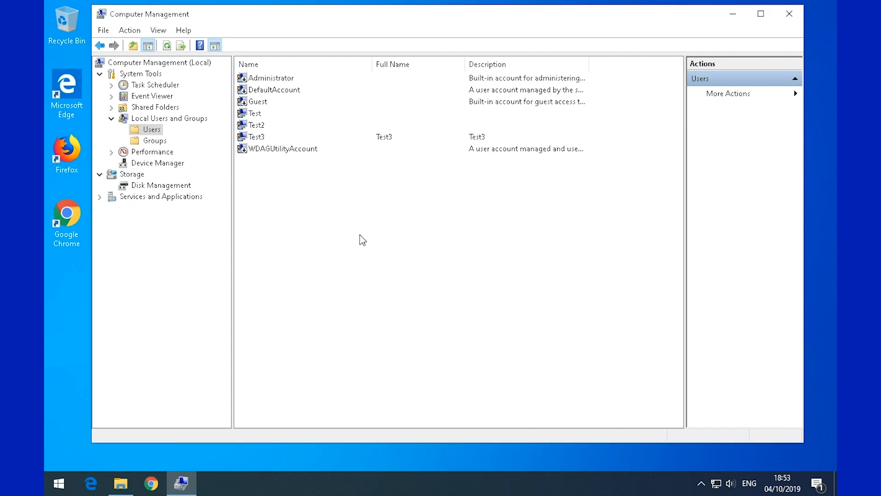
- Sign out of the current account from the Start menu and reach the sign-in screen
{"action": "left_click", "coordinate": [253, 137]}
{"action": "left_click", "coordinate": [59, 483]}
{"action": "left_click", "coordinate": [59, 337]}
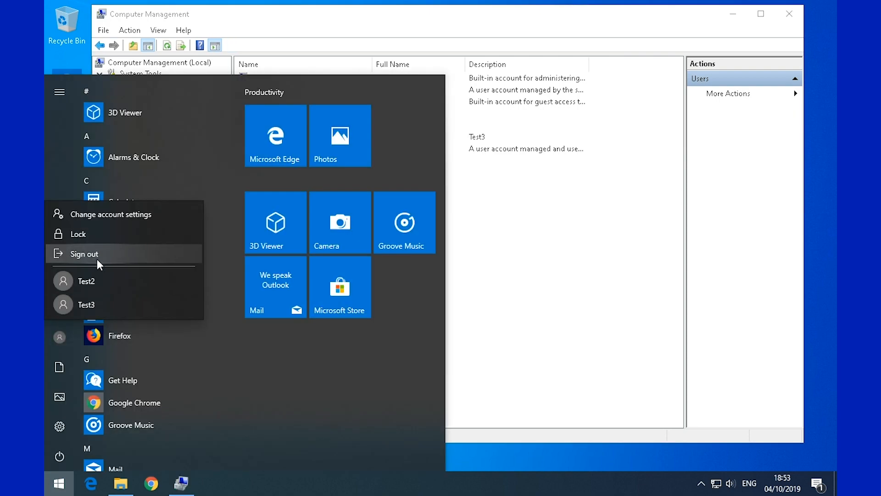
{"action": "left_click", "coordinate": [97, 251]}
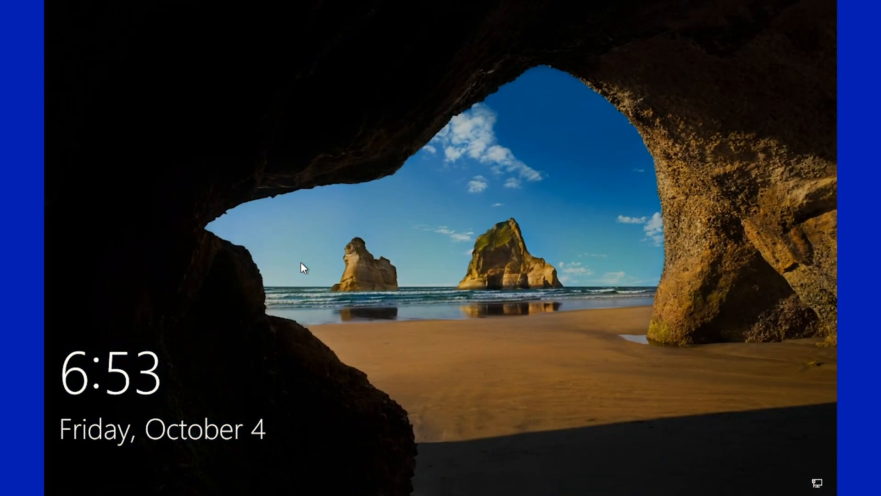
{"action": "left_click", "coordinate": [316, 253]}
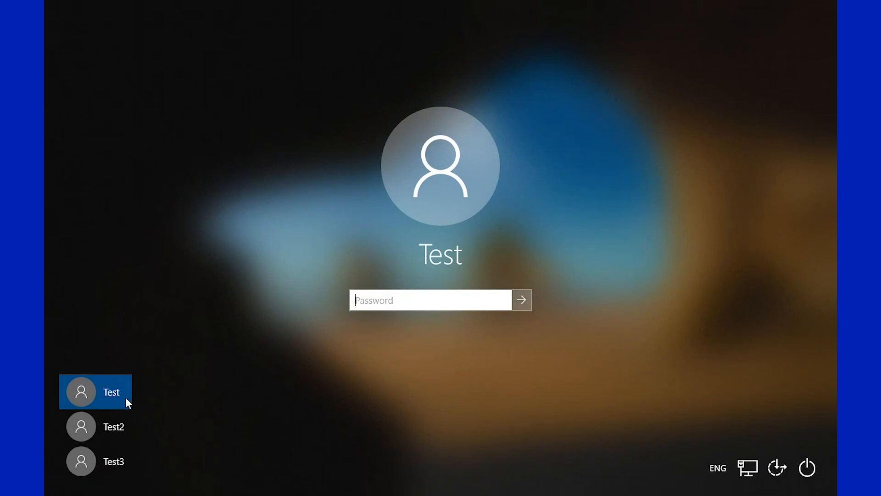
- Sign in as Test3 with its initial password and proceed to the required password change
{"action": "left_click", "coordinate": [122, 428]}
{"action": "left_click", "coordinate": [124, 461]}
{"action": "key", "text": "Tab"}
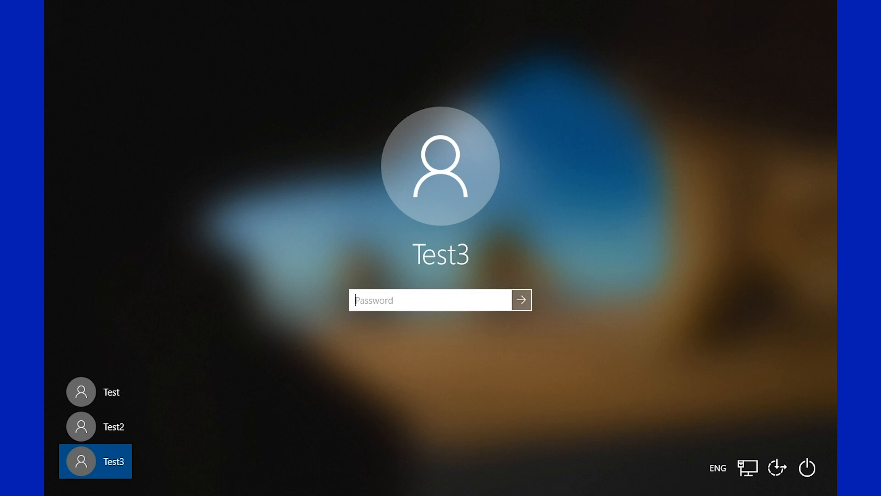
{"action": "type", "text": "*****"}
{"action": "key", "text": "Return"}
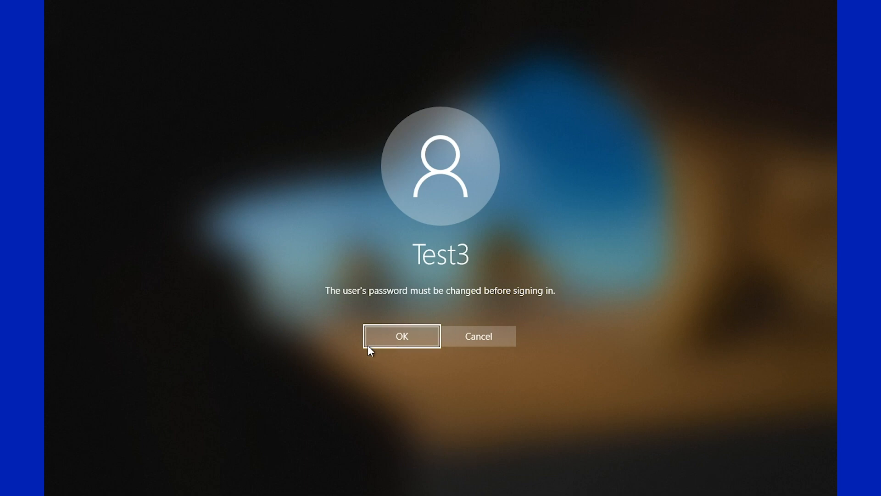
{"action": "left_click", "coordinate": [376, 334]}
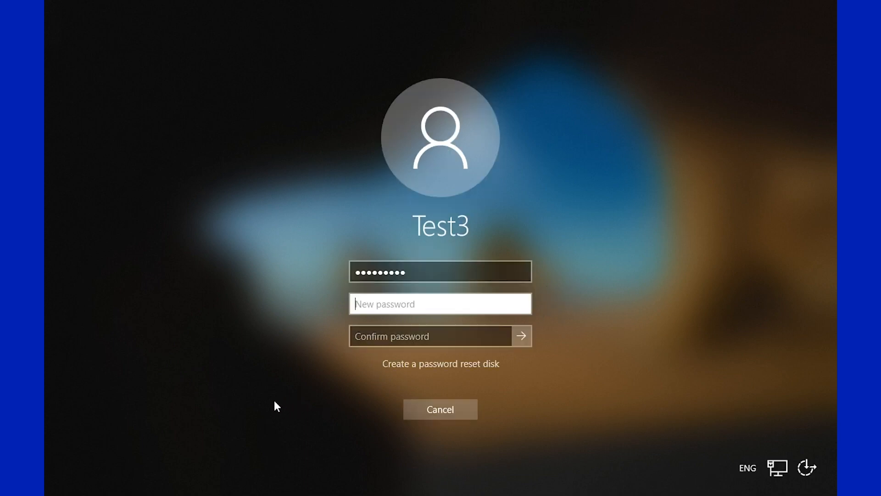
{"action": "key", "text": "Return"}
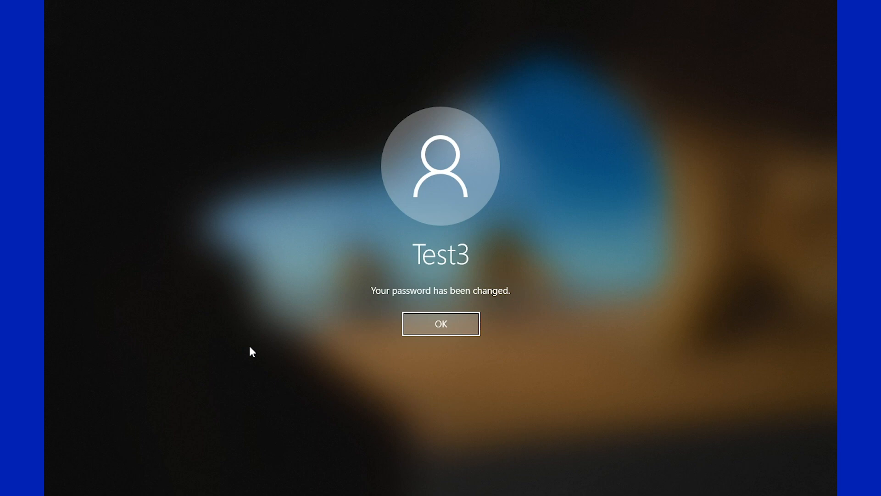
- Decline speech recognition, location, inking, tailored diagnostics and advertising ID to finish Test3's first sign-in
{"action": "key", "text": "Return"}
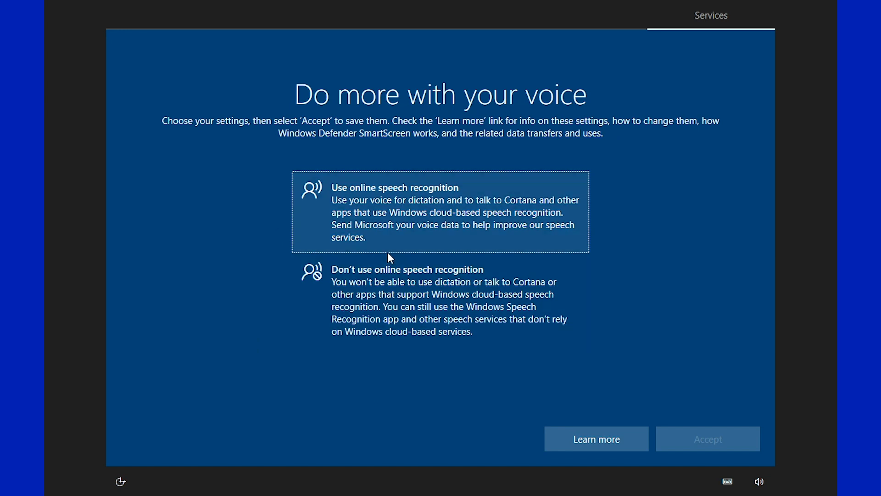
{"action": "left_click", "coordinate": [385, 275]}
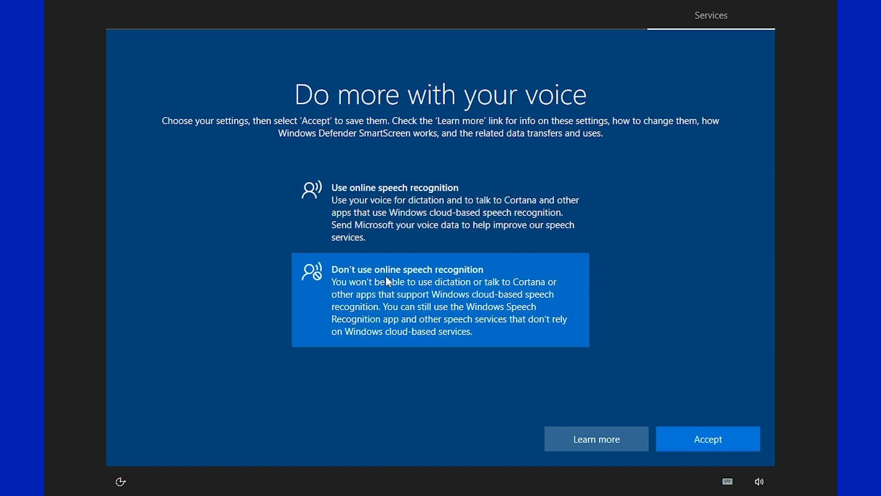
{"action": "left_click", "coordinate": [692, 440]}
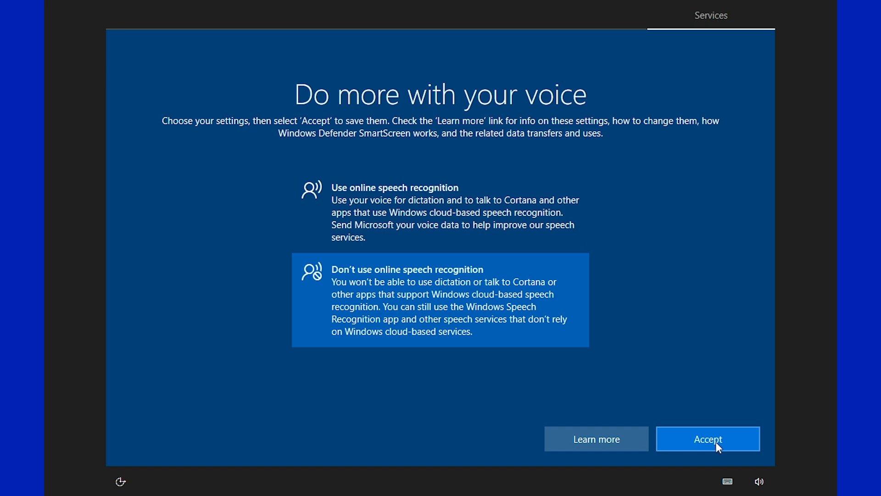
{"action": "left_click", "coordinate": [352, 268]}
{"action": "left_click", "coordinate": [733, 441]}
{"action": "left_click", "coordinate": [386, 297]}
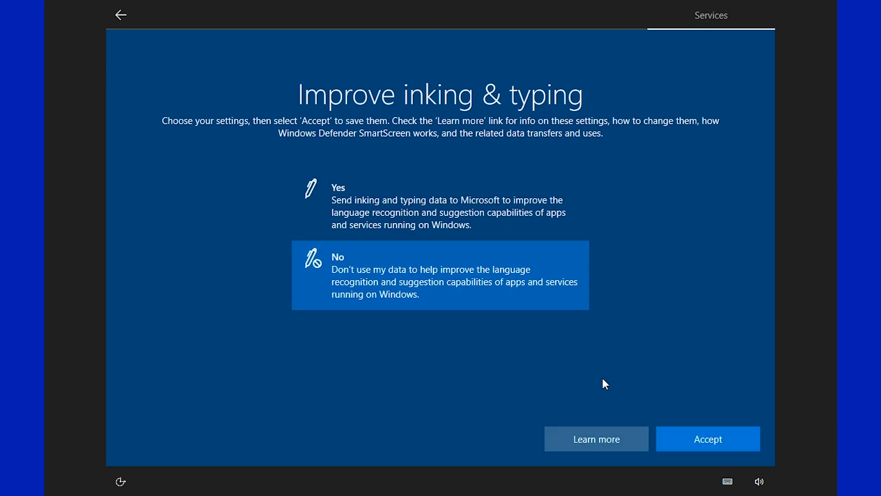
{"action": "left_click", "coordinate": [692, 436]}
{"action": "left_click", "coordinate": [364, 285]}
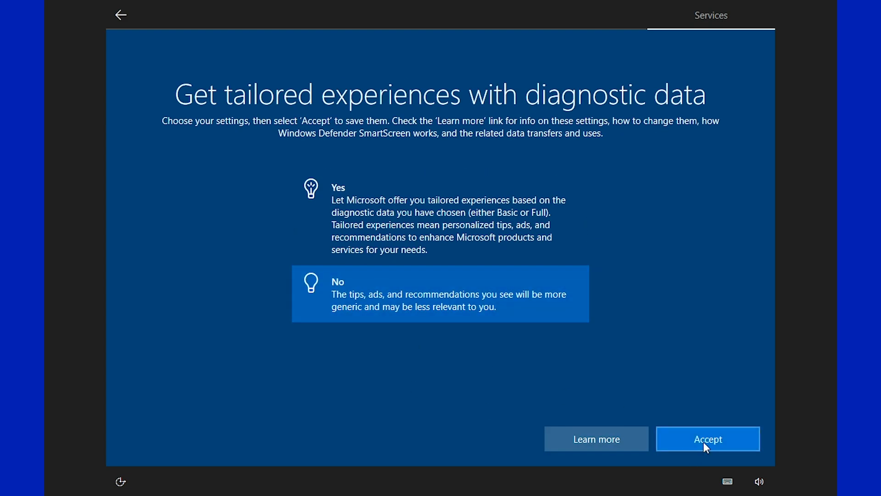
{"action": "left_click", "coordinate": [703, 442]}
{"action": "left_click", "coordinate": [362, 269]}
{"action": "left_click", "coordinate": [712, 435]}
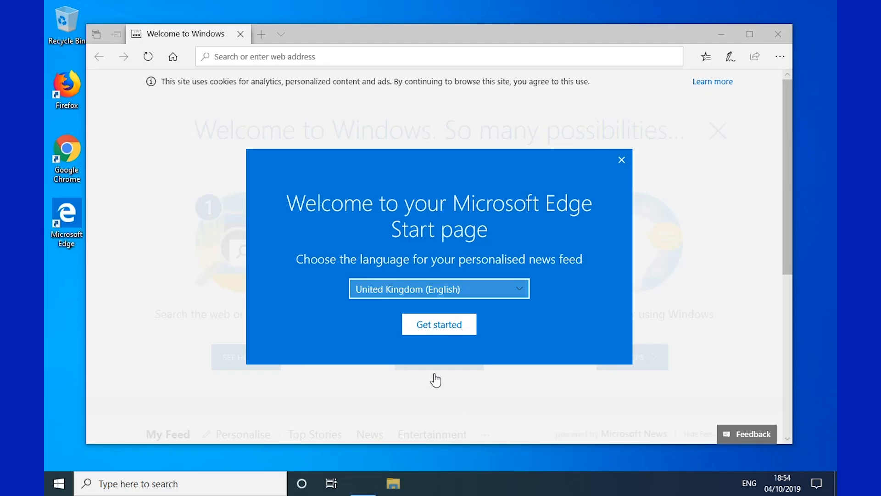
- Close Edge and view Test3's processes on Task Manager's Users tab
{"action": "left_click", "coordinate": [622, 161]}
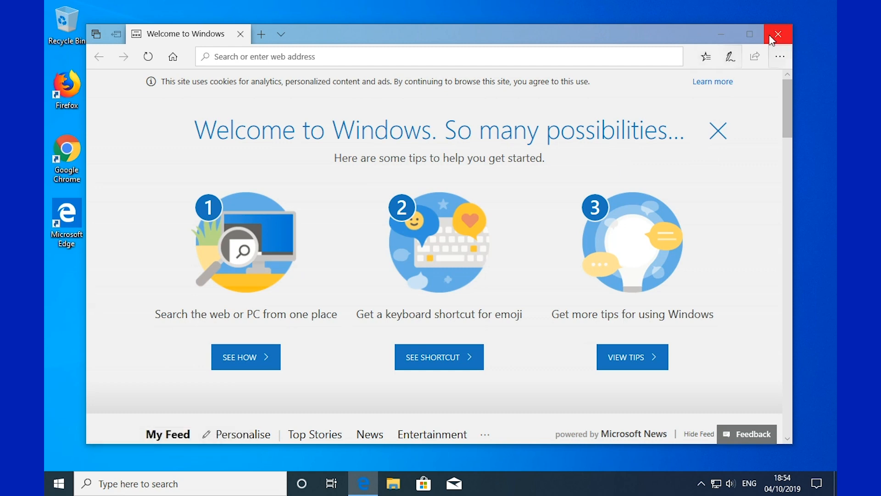
{"action": "left_click", "coordinate": [778, 34]}
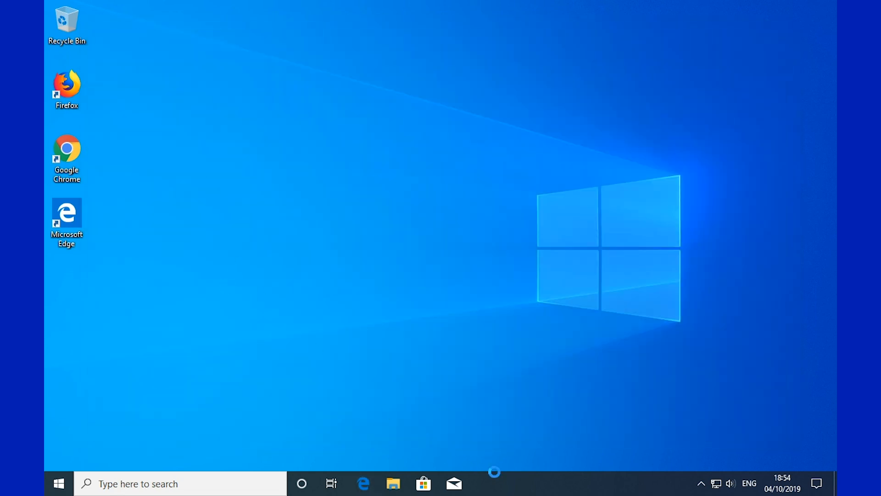
{"action": "right_click", "coordinate": [517, 490]}
{"action": "left_click", "coordinate": [540, 422]}
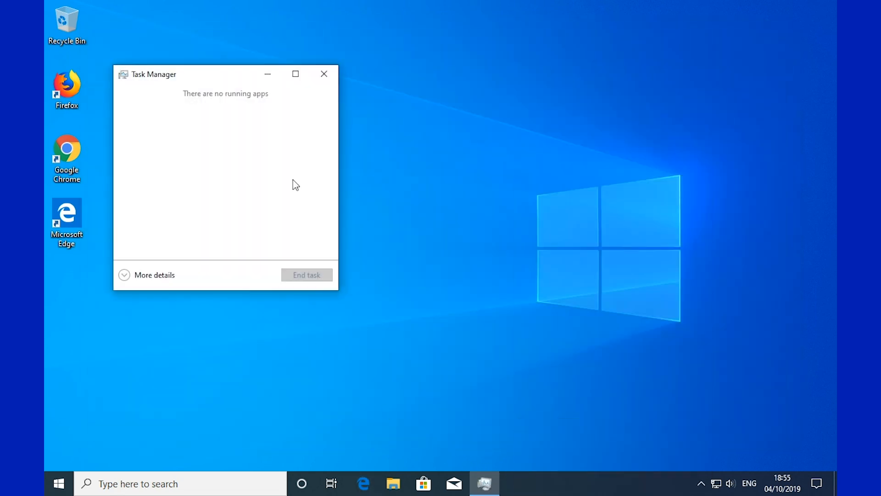
{"action": "left_click", "coordinate": [126, 272]}
{"action": "left_click", "coordinate": [291, 105]}
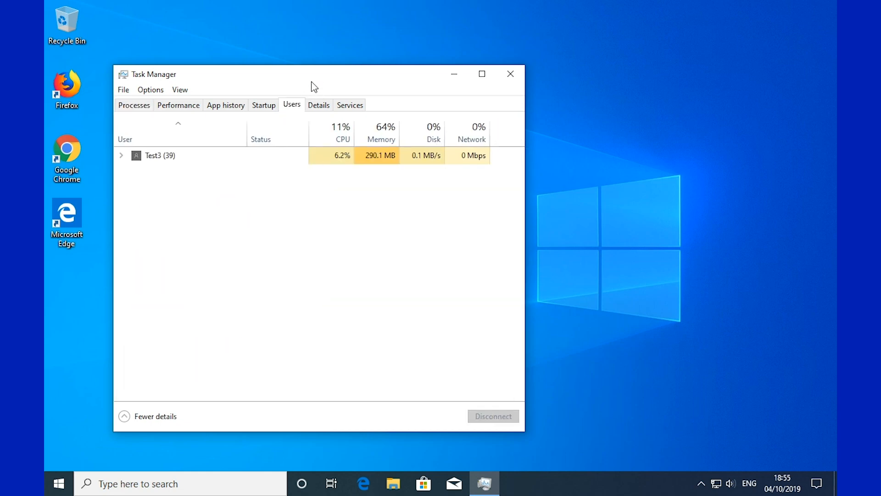
{"action": "left_click_drag", "start_coordinate": [310, 82], "coordinate": [401, 70]}
{"action": "left_click", "coordinate": [212, 142]}
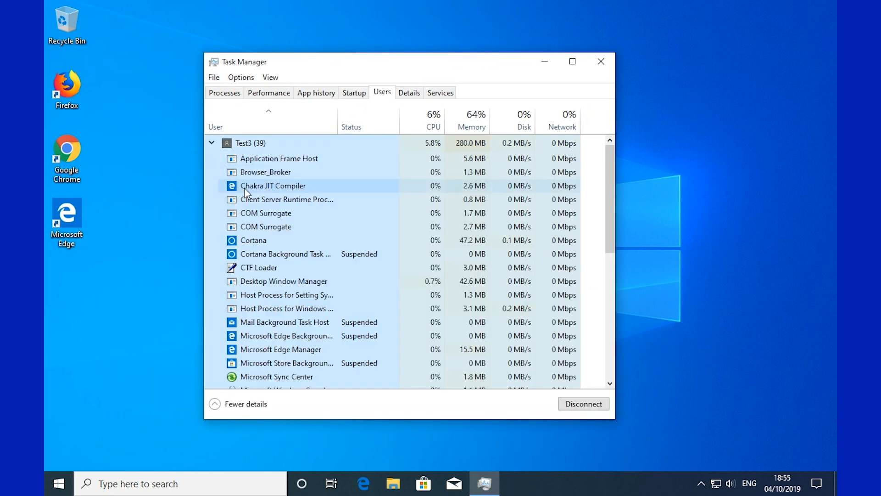
- Switch to the Test account from the Start menu and sign in with its password
{"action": "left_click", "coordinate": [50, 486]}
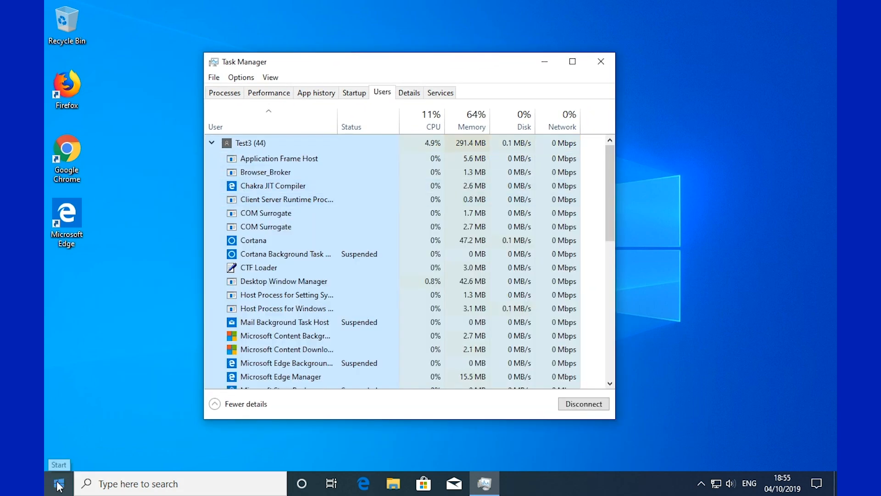
{"action": "left_click", "coordinate": [64, 330]}
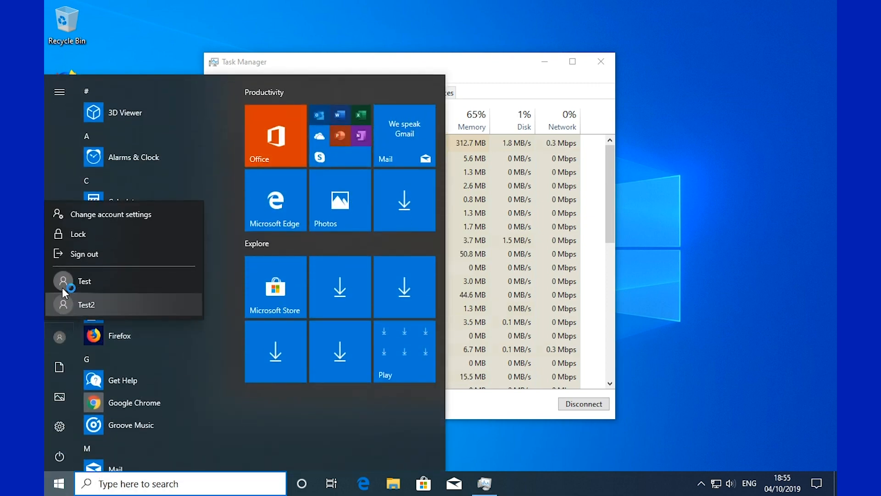
{"action": "left_click", "coordinate": [62, 283]}
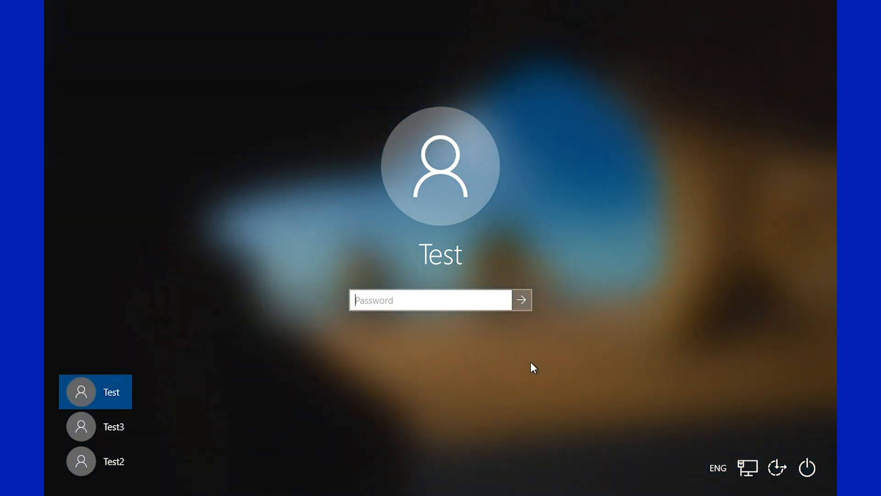
{"action": "type", "text": "password1"}
{"action": "key", "text": "Return"}
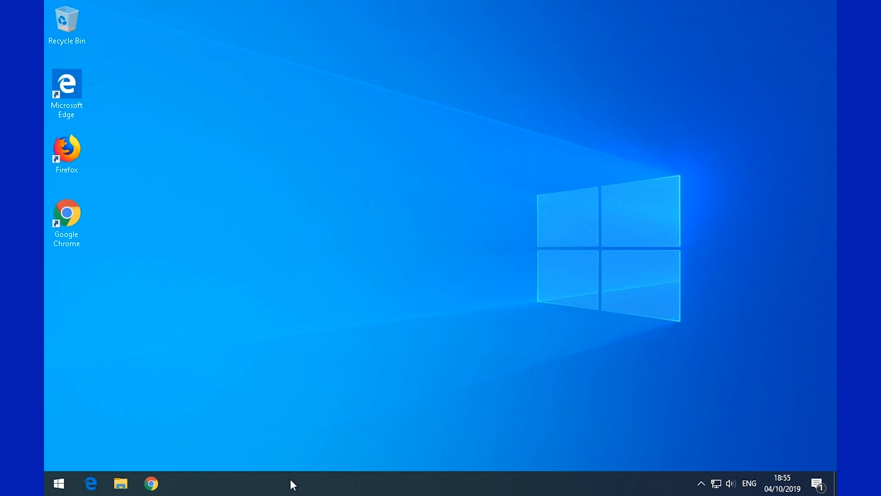
- Sign off the disconnected Test3 session in Task Manager's Users tab and confirm
{"action": "right_click", "coordinate": [289, 478]}
{"action": "left_click", "coordinate": [329, 418]}
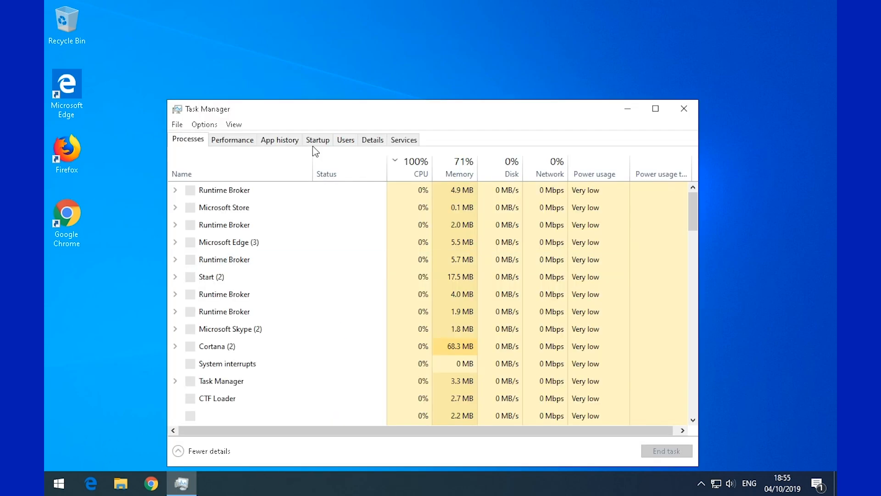
{"action": "left_click", "coordinate": [345, 141]}
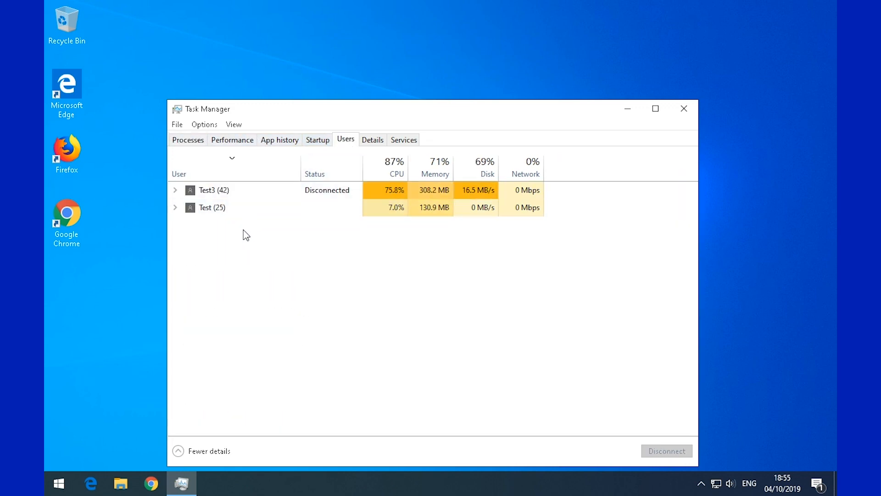
{"action": "left_click", "coordinate": [211, 207]}
{"action": "left_click", "coordinate": [212, 190]}
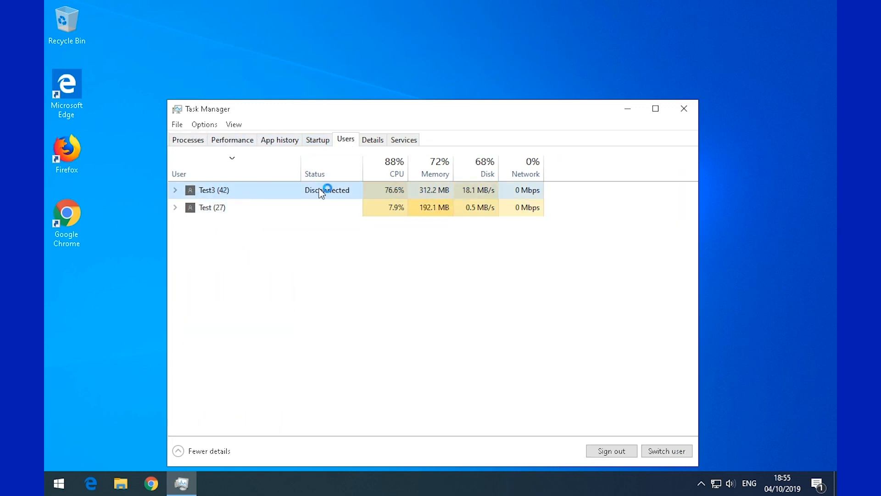
{"action": "left_click", "coordinate": [216, 212]}
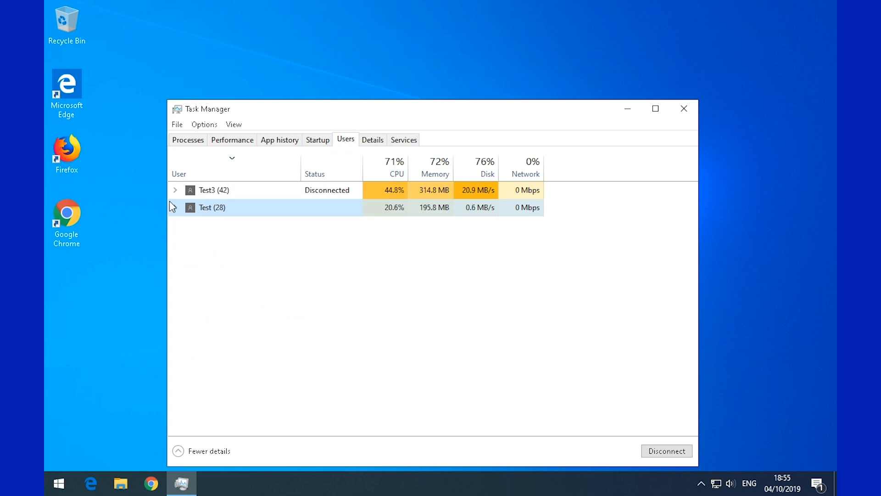
{"action": "left_click", "coordinate": [175, 190]}
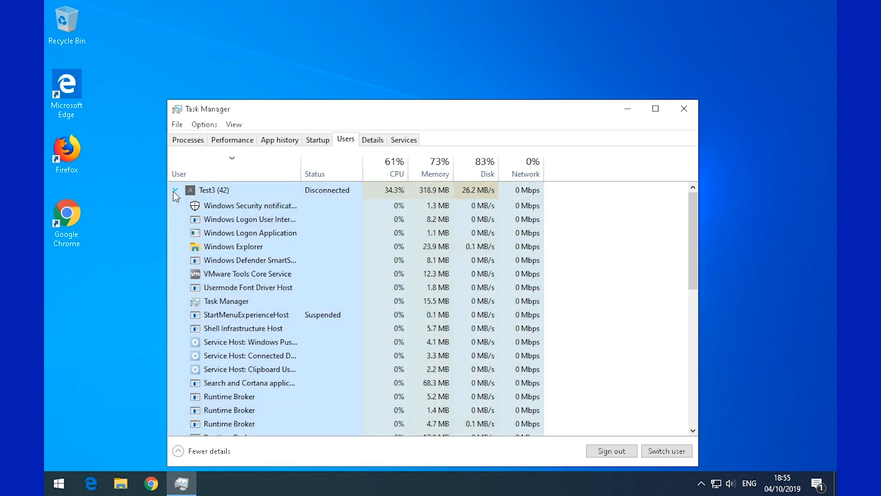
{"action": "left_click", "coordinate": [175, 190]}
{"action": "left_click_drag", "start_coordinate": [389, 112], "coordinate": [430, 63]}
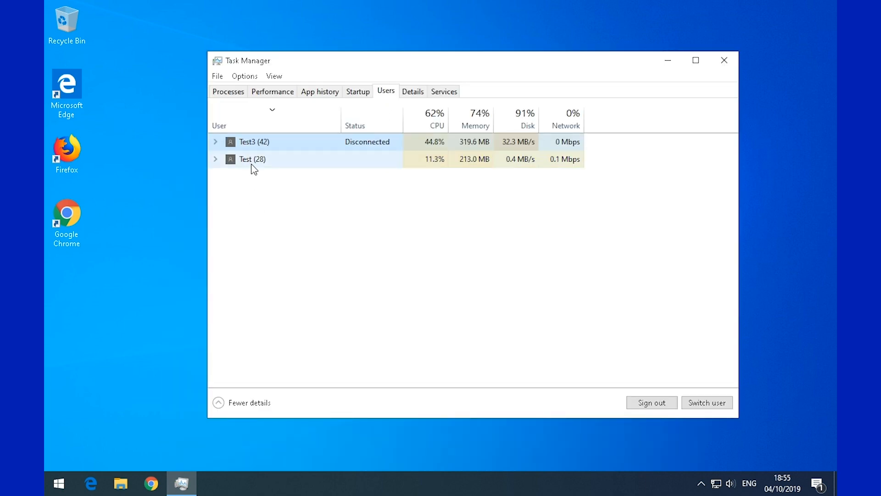
{"action": "right_click", "coordinate": [254, 140]}
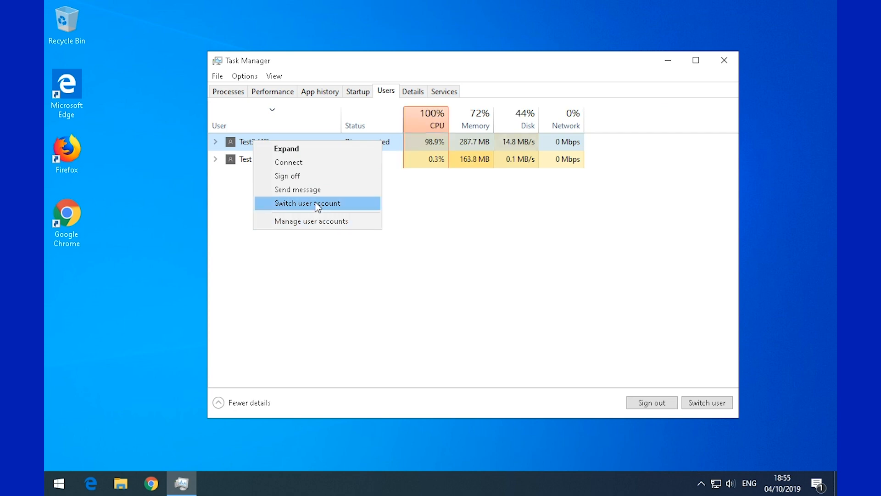
{"action": "left_click", "coordinate": [302, 177]}
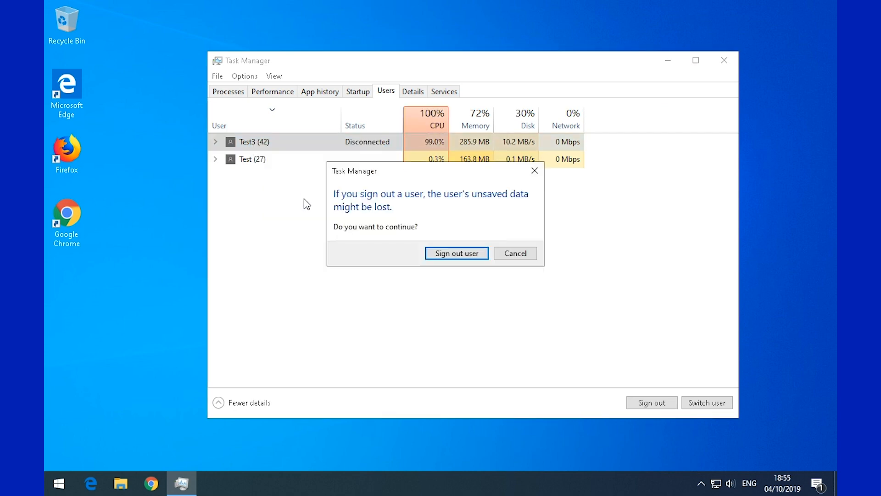
{"action": "left_click", "coordinate": [439, 254]}
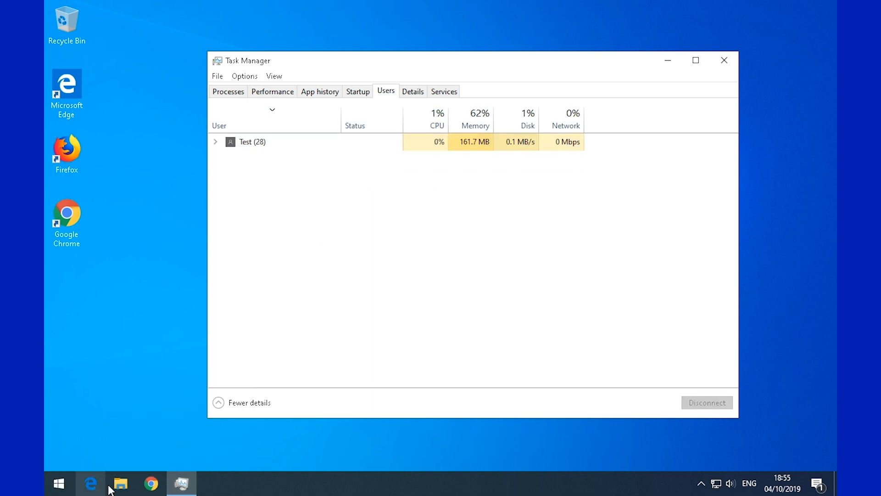
- Open Computer Management from This PC in File Explorer and move its window aside
{"action": "left_click", "coordinate": [120, 484]}
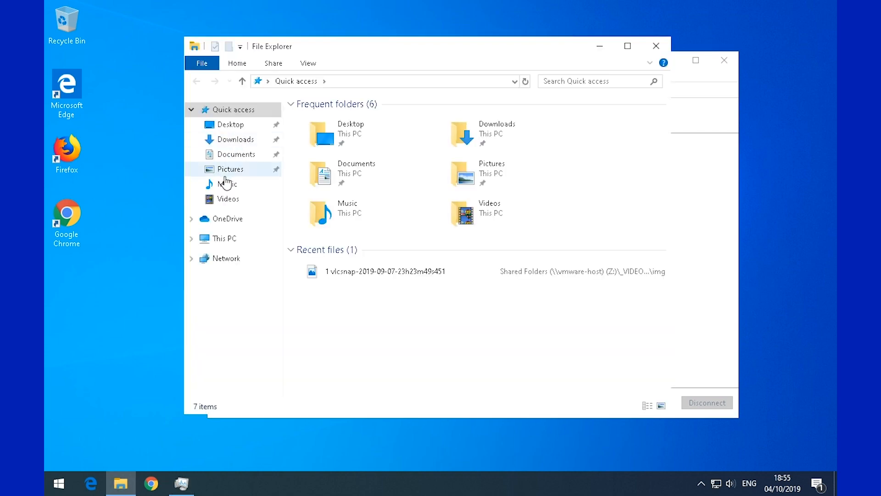
{"action": "right_click", "coordinate": [227, 238]}
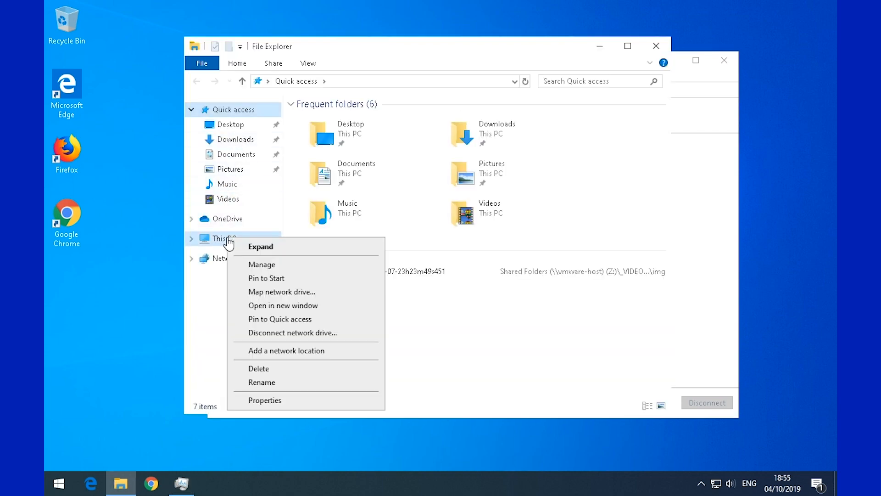
{"action": "left_click", "coordinate": [273, 278]}
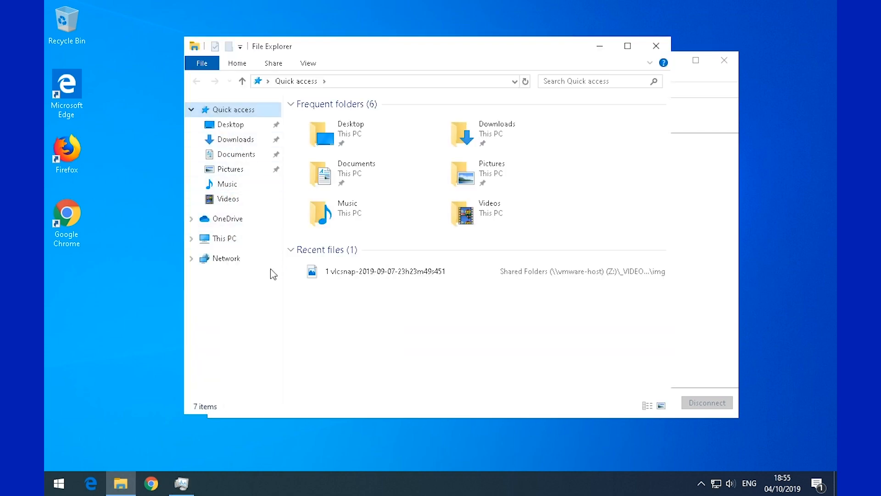
{"action": "left_click_drag", "start_coordinate": [342, 18], "coordinate": [403, 18]}
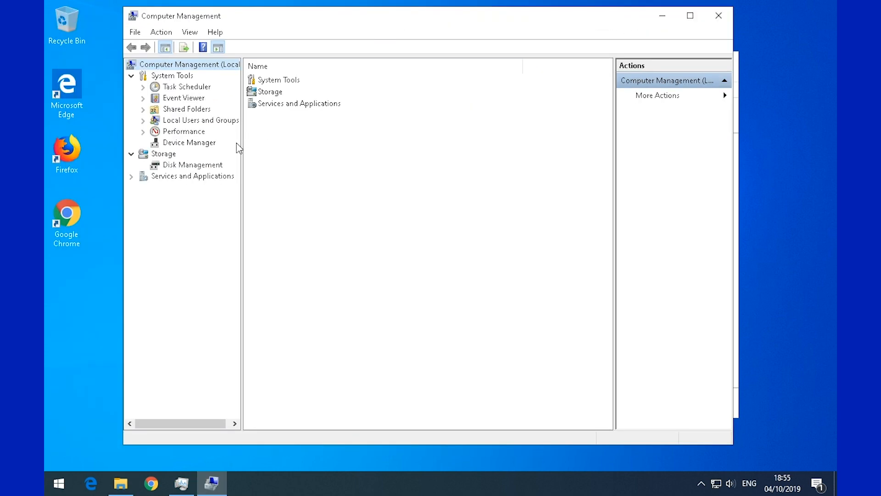
- Delete the Test3 account under Local Users and Groups > Users, then close Computer Management
{"action": "left_click", "coordinate": [195, 123]}
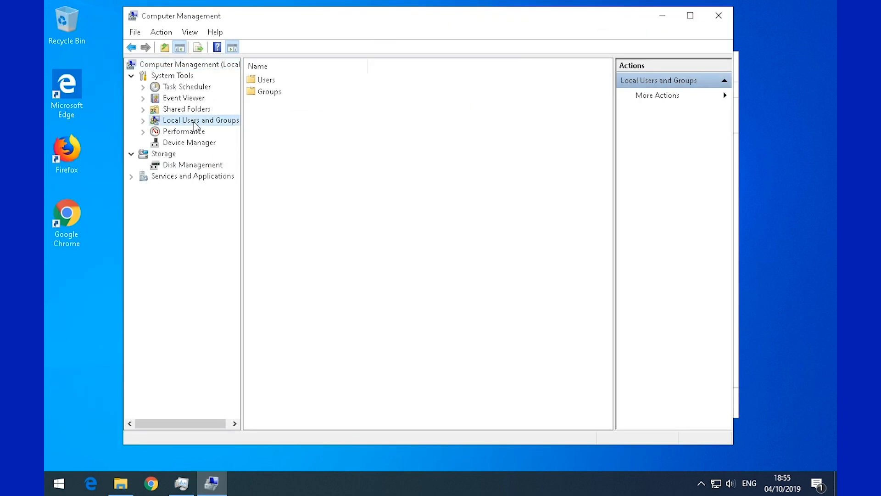
{"action": "double_click", "coordinate": [262, 83]}
{"action": "left_click", "coordinate": [271, 139]}
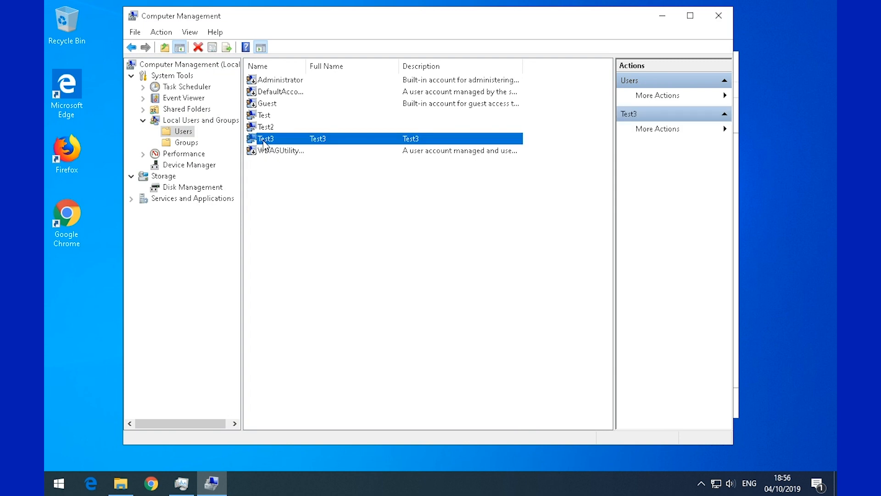
{"action": "right_click", "coordinate": [266, 142]}
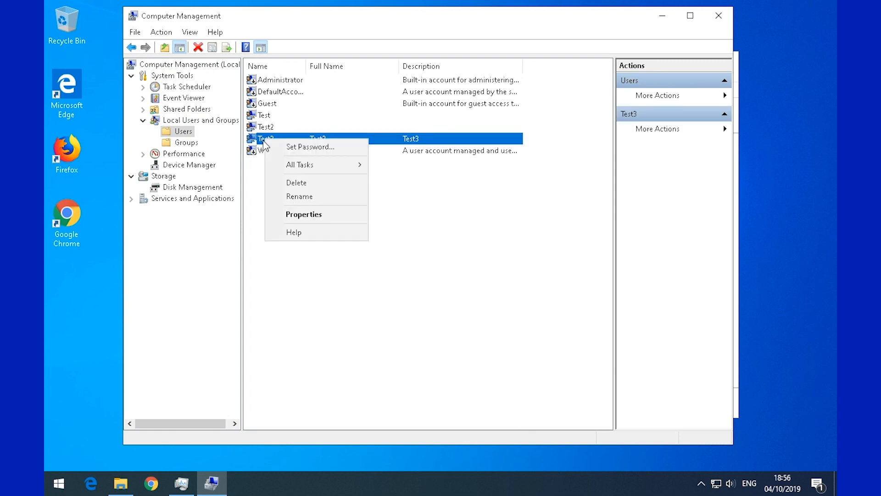
{"action": "left_click", "coordinate": [294, 183]}
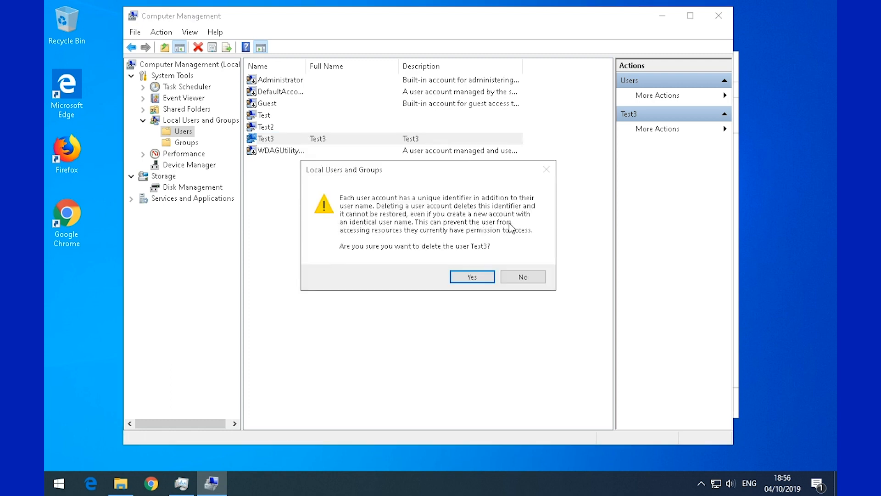
{"action": "left_click", "coordinate": [477, 279]}
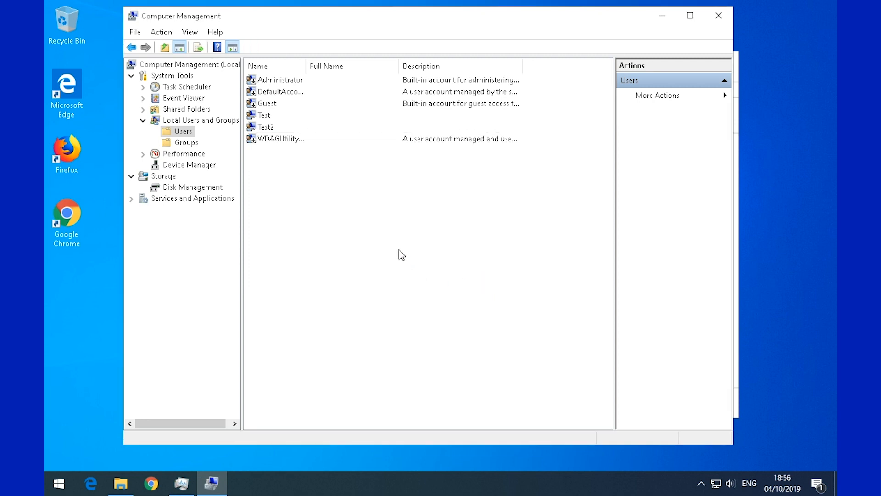
{"action": "left_click", "coordinate": [719, 16]}
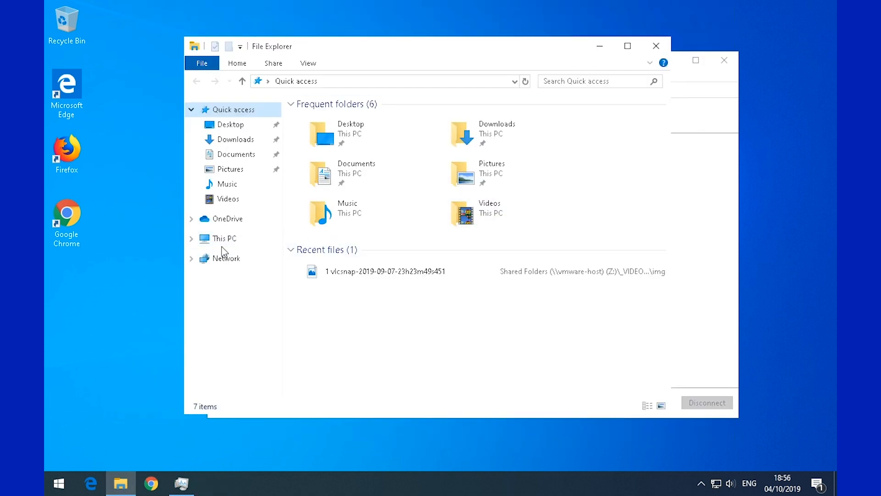
- Browse This PC to C:\Users and open the Test3 profile folder, granting access
{"action": "left_click", "coordinate": [225, 239]}
{"action": "double_click", "coordinate": [346, 296]}
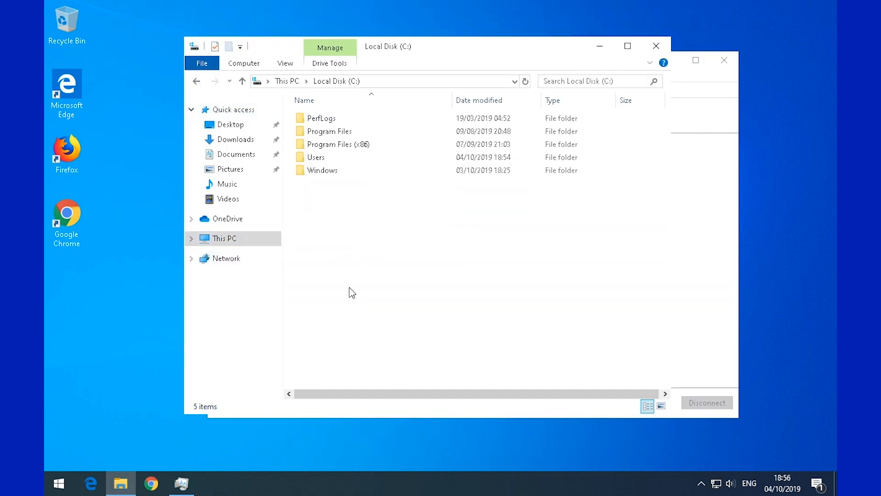
{"action": "left_click", "coordinate": [303, 158]}
{"action": "double_click", "coordinate": [303, 158]}
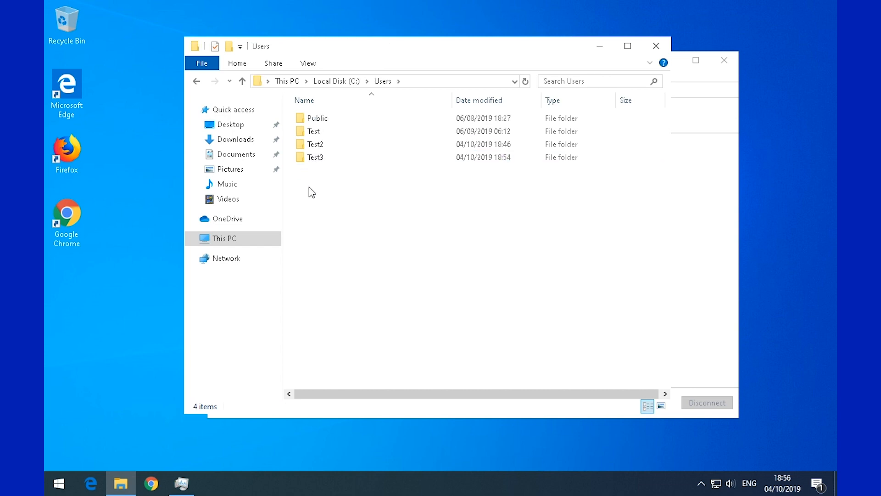
{"action": "left_click", "coordinate": [323, 158]}
{"action": "double_click", "coordinate": [323, 158]}
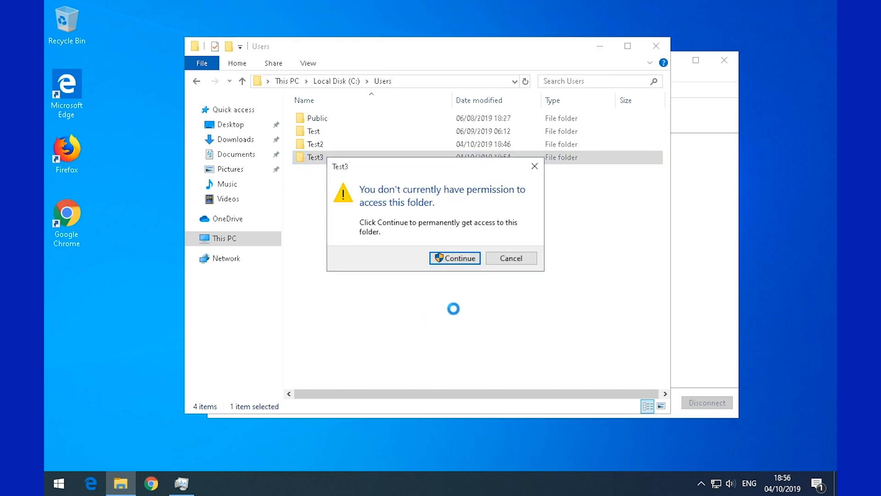
{"action": "left_click", "coordinate": [471, 259]}
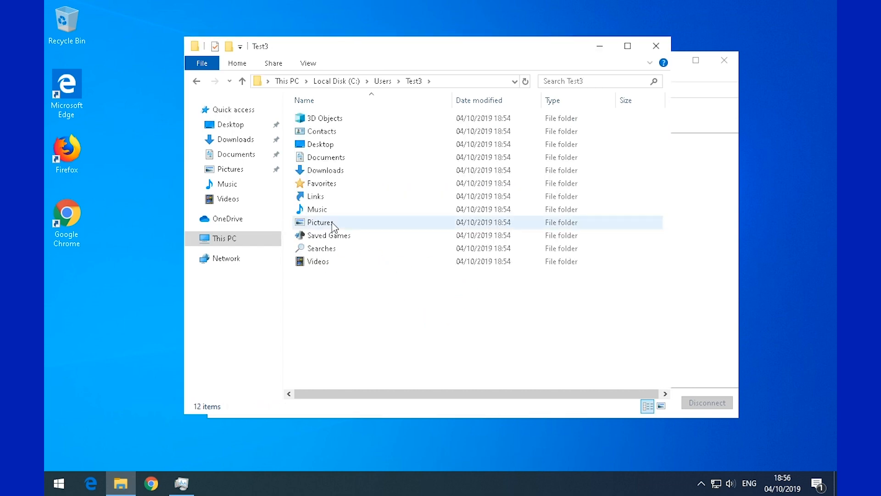
- Return to Users, look inside Test3's Desktop folder, then go back to Users
{"action": "left_click", "coordinate": [382, 81]}
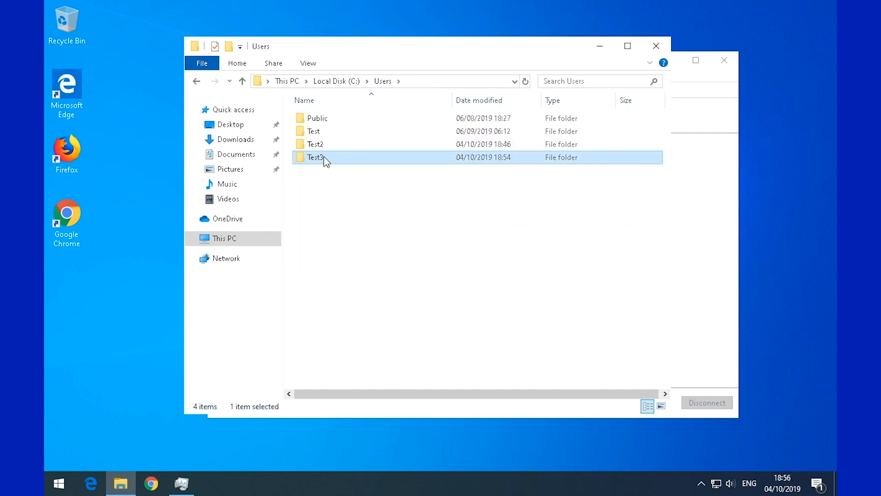
{"action": "double_click", "coordinate": [323, 157]}
{"action": "double_click", "coordinate": [327, 143]}
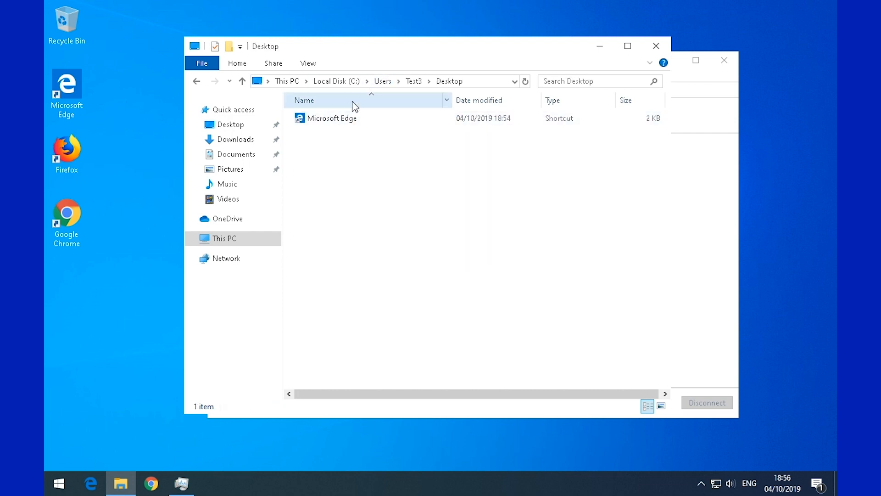
{"action": "left_click", "coordinate": [385, 82]}
{"action": "left_click", "coordinate": [324, 222]}
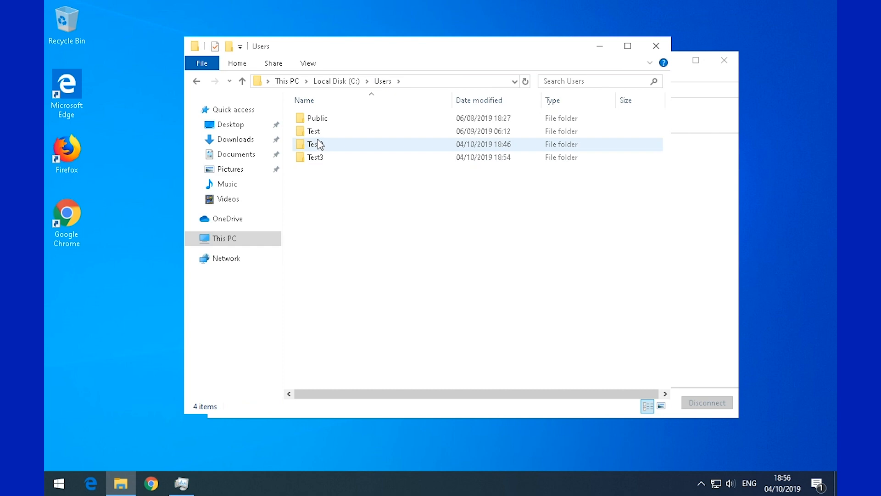
{"action": "left_click", "coordinate": [314, 131]}
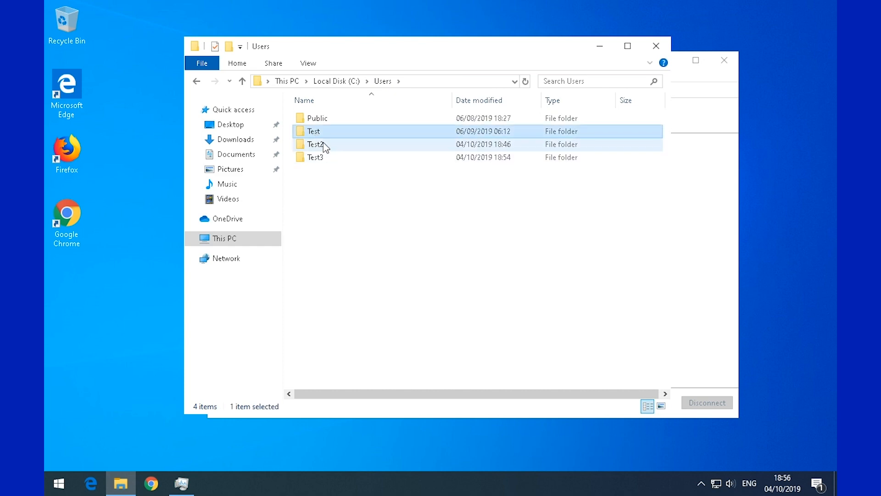
- Open the Test2 profile folder past the permission prompt, then inspect Test3's contents and return to Users
{"action": "double_click", "coordinate": [325, 145]}
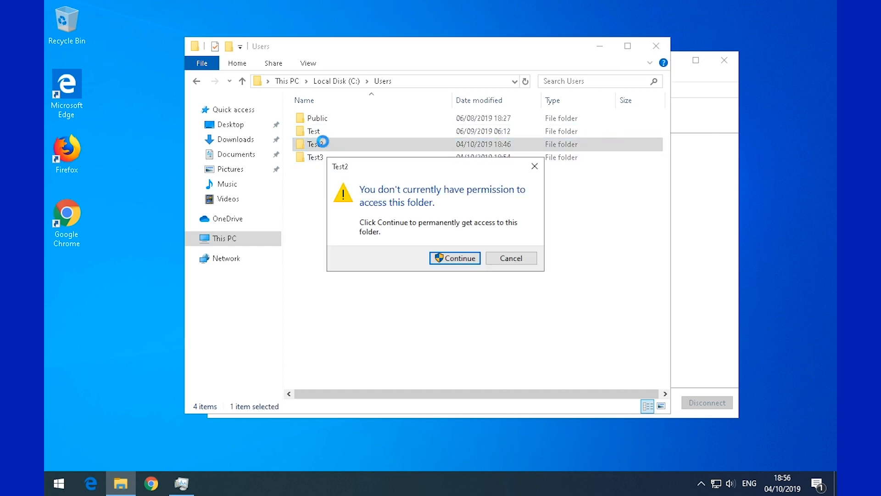
{"action": "left_click", "coordinate": [457, 259]}
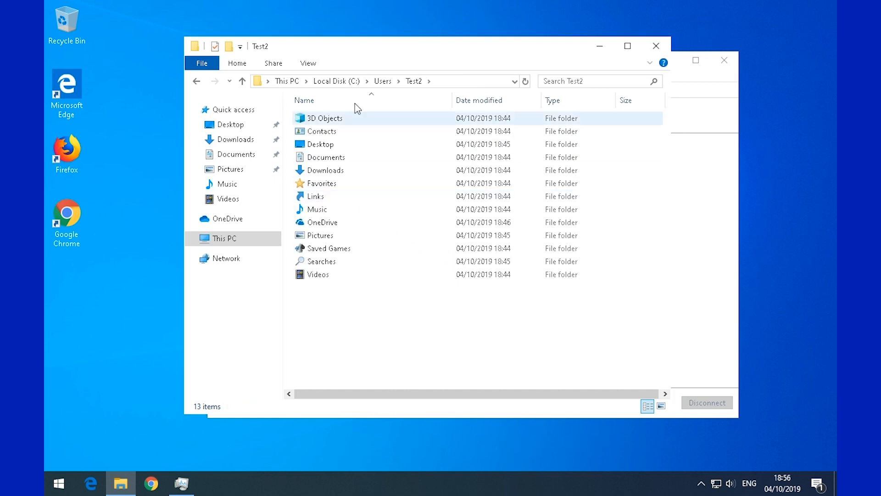
{"action": "left_click", "coordinate": [382, 83]}
{"action": "left_click", "coordinate": [326, 176]}
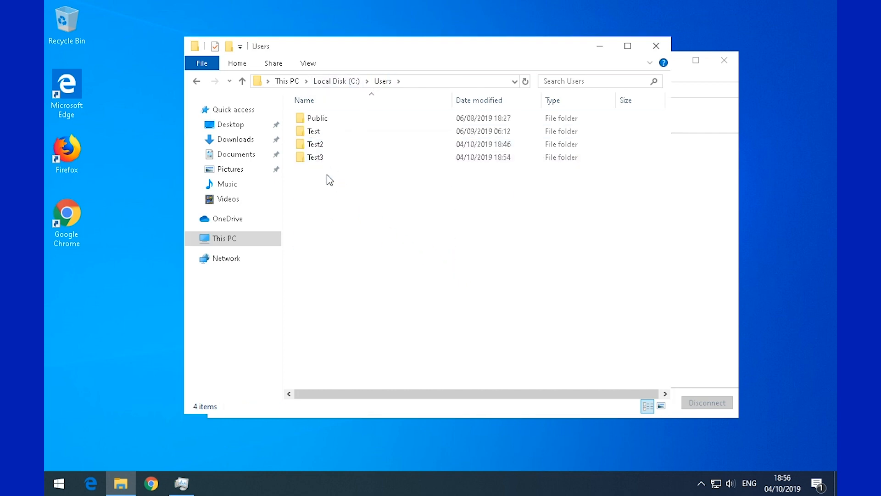
{"action": "double_click", "coordinate": [327, 158]}
{"action": "left_click_drag", "start_coordinate": [308, 306], "coordinate": [324, 112]}
{"action": "left_click", "coordinate": [338, 317]}
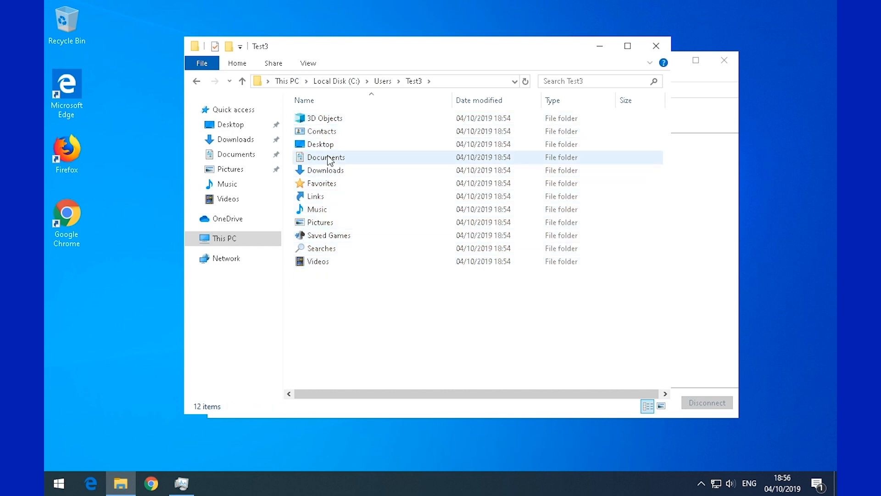
{"action": "left_click", "coordinate": [382, 82]}
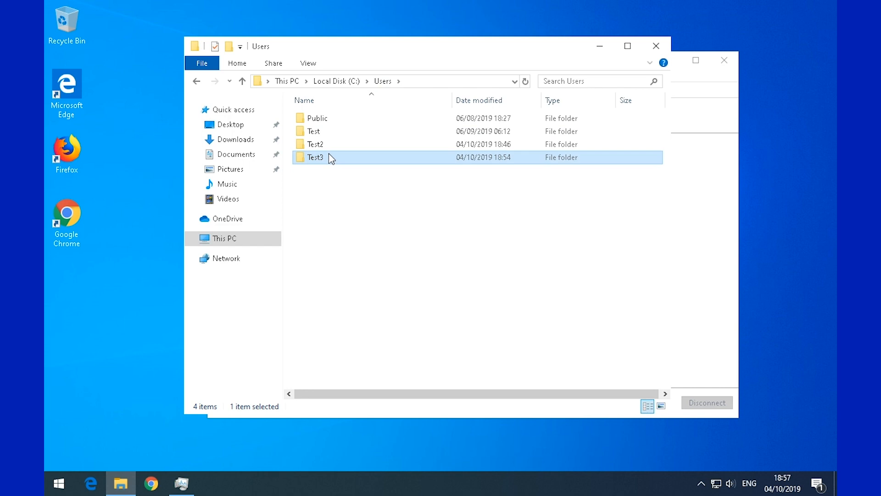
- Delete the Test3 profile folder and select the three remaining user folders
{"action": "right_click", "coordinate": [330, 157]}
{"action": "left_click", "coordinate": [427, 317]}
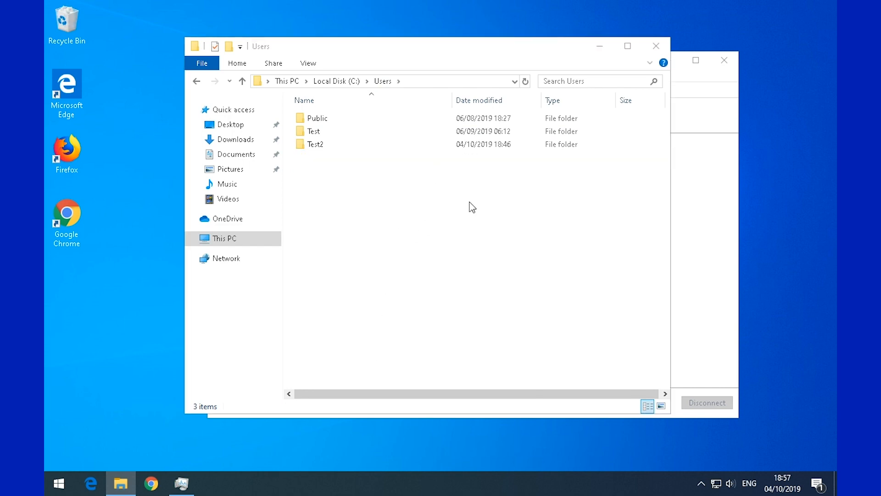
{"action": "left_click_drag", "start_coordinate": [366, 198], "coordinate": [311, 74]}
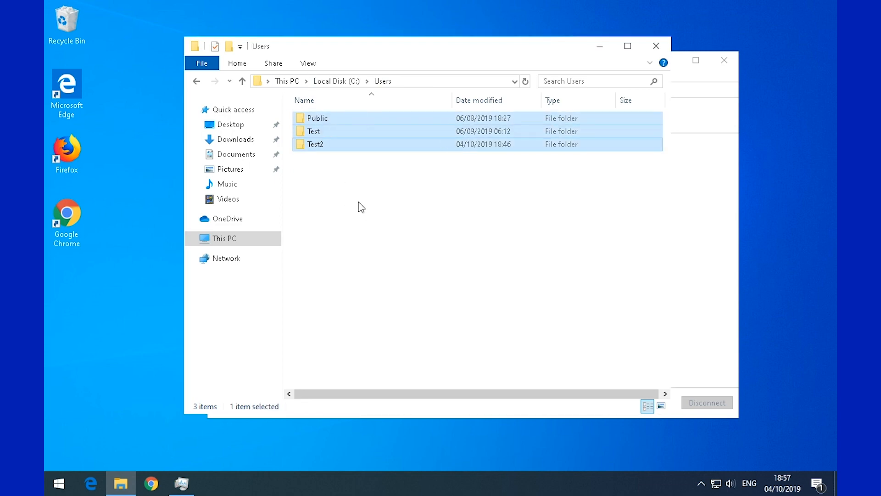
{"action": "left_click_drag", "start_coordinate": [340, 181], "coordinate": [311, 95]}
{"action": "left_click", "coordinate": [333, 175]}
- Open the Test profile folder, return to Users and select all folders to check what remains
{"action": "double_click", "coordinate": [312, 131]}
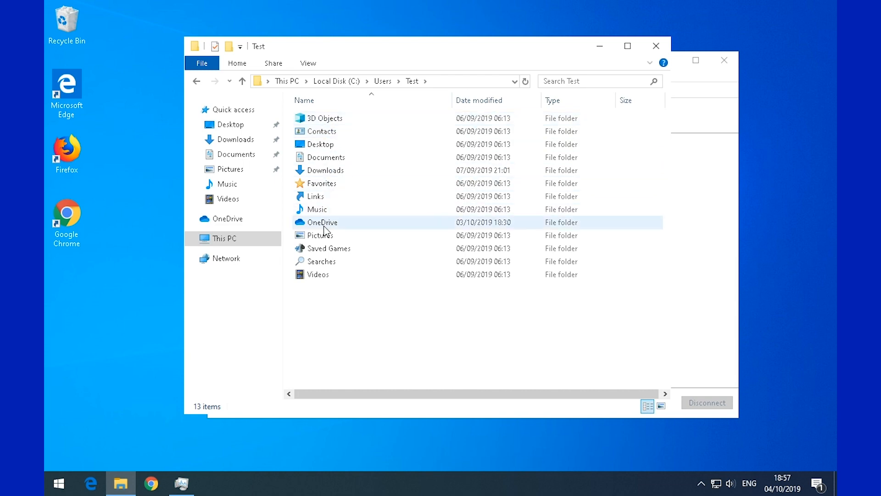
{"action": "left_click", "coordinate": [384, 81]}
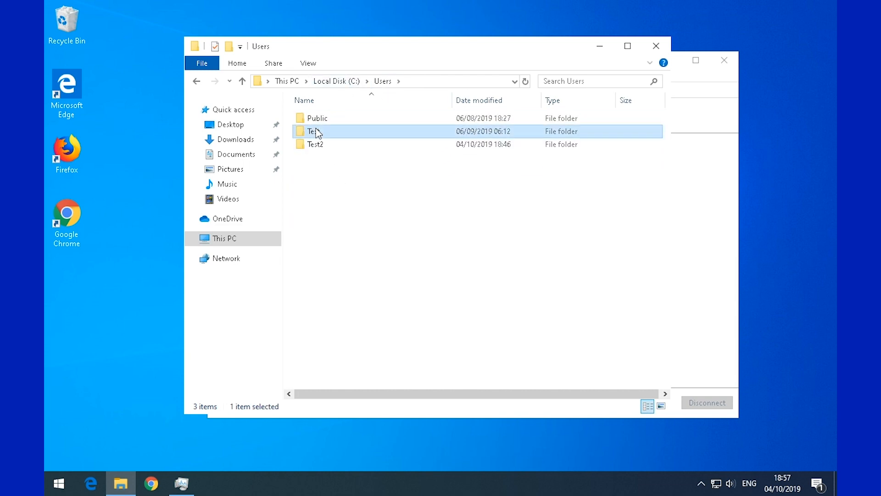
{"action": "left_click", "coordinate": [418, 83]}
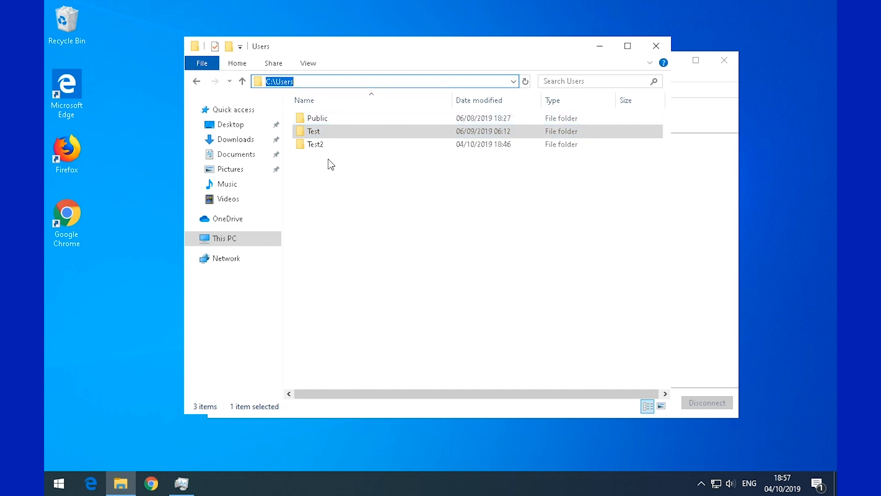
{"action": "left_click", "coordinate": [326, 176]}
{"action": "key", "text": "ctrl+a"}
{"action": "left_click", "coordinate": [335, 187]}
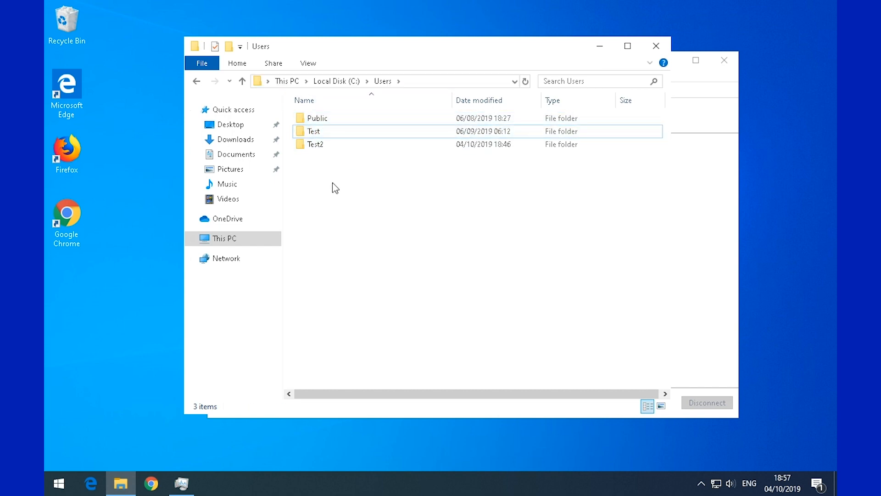
- Close File Explorer and Task Manager, then dismiss the taskbar context menu
{"action": "left_click", "coordinate": [656, 46]}
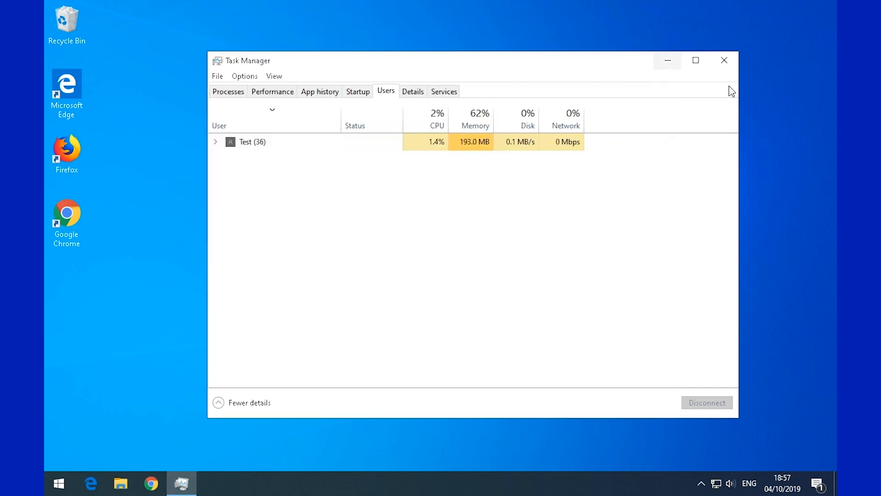
{"action": "left_click", "coordinate": [724, 61]}
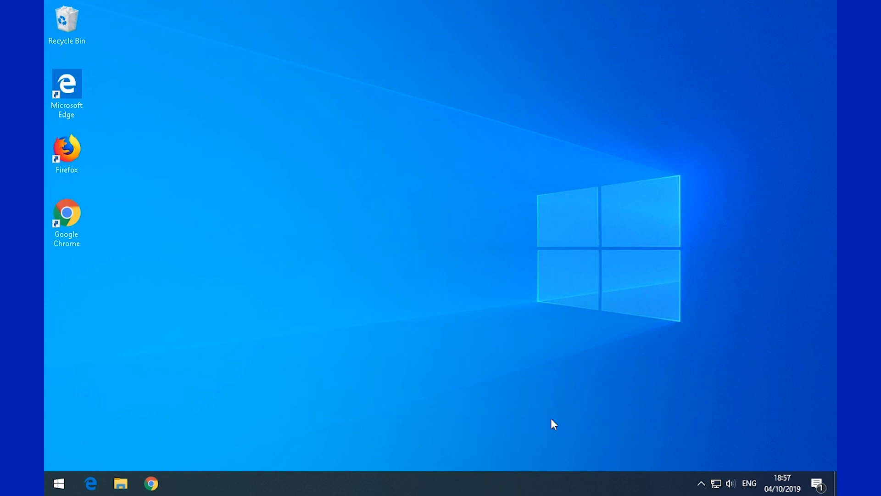
{"action": "right_click", "coordinate": [552, 483]}
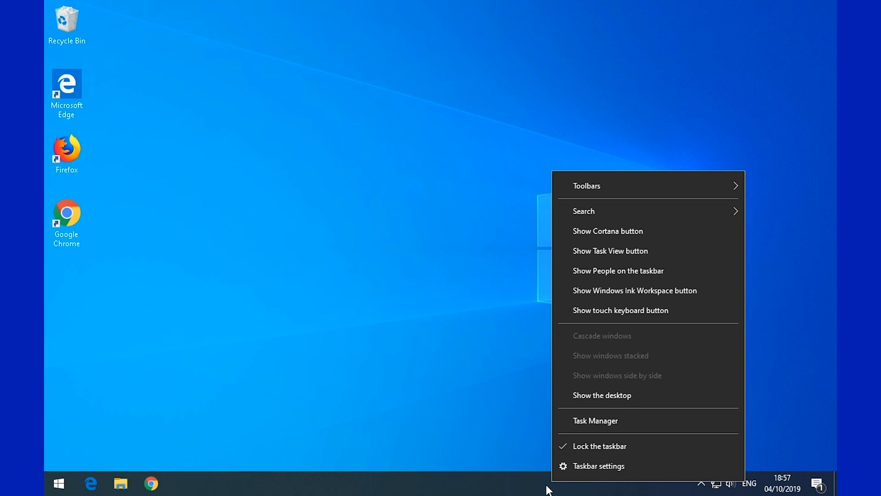
{"action": "left_click", "coordinate": [420, 288]}
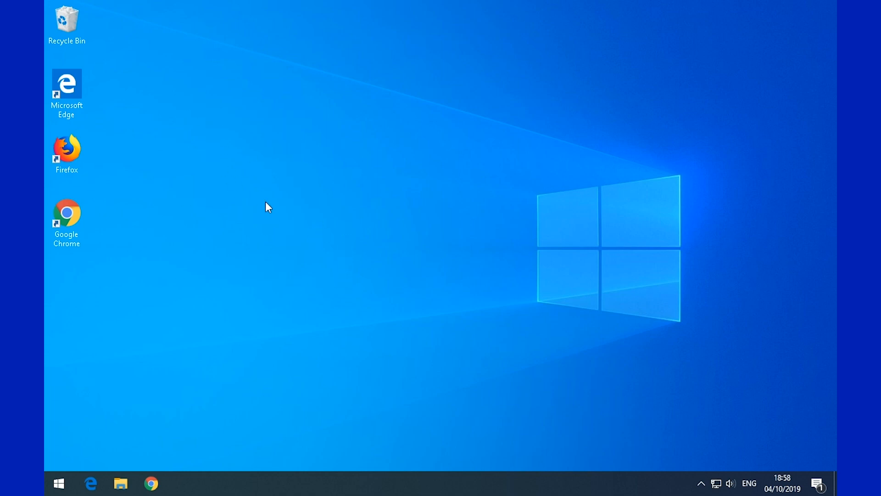
- Re-sort the desktop icons using Sort by in the desktop context menu
{"action": "right_click", "coordinate": [261, 83]}
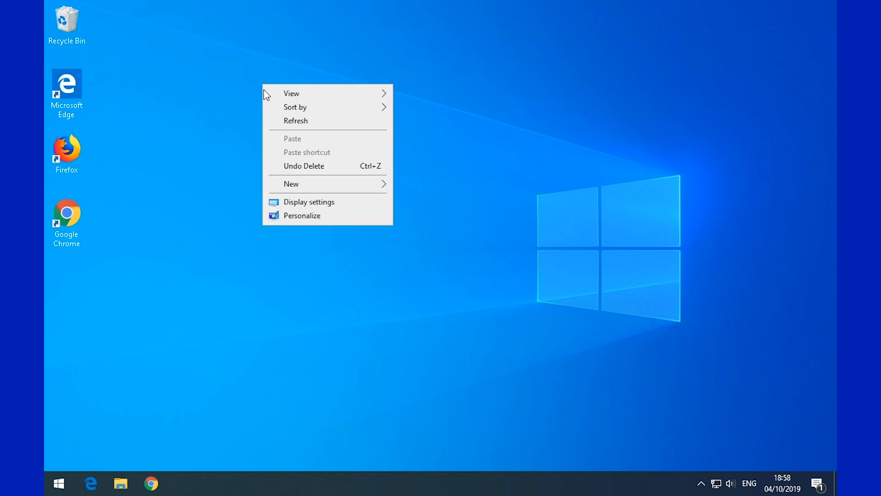
{"action": "right_click", "coordinate": [186, 108]}
{"action": "left_click", "coordinate": [301, 144]}
{"action": "right_click", "coordinate": [456, 120]}
{"action": "right_click", "coordinate": [587, 88]}
{"action": "right_click", "coordinate": [393, 141]}
{"action": "left_click", "coordinate": [322, 179]}
{"action": "right_click", "coordinate": [194, 239]}
{"action": "right_click", "coordinate": [178, 247]}
{"action": "right_click", "coordinate": [721, 167]}
{"action": "mouse_move", "coordinate": [720, 189]}
{"action": "left_click", "coordinate": [670, 191]}
{"action": "right_click", "coordinate": [596, 207]}
{"action": "right_click", "coordinate": [461, 210]}
{"action": "right_click", "coordinate": [267, 208]}
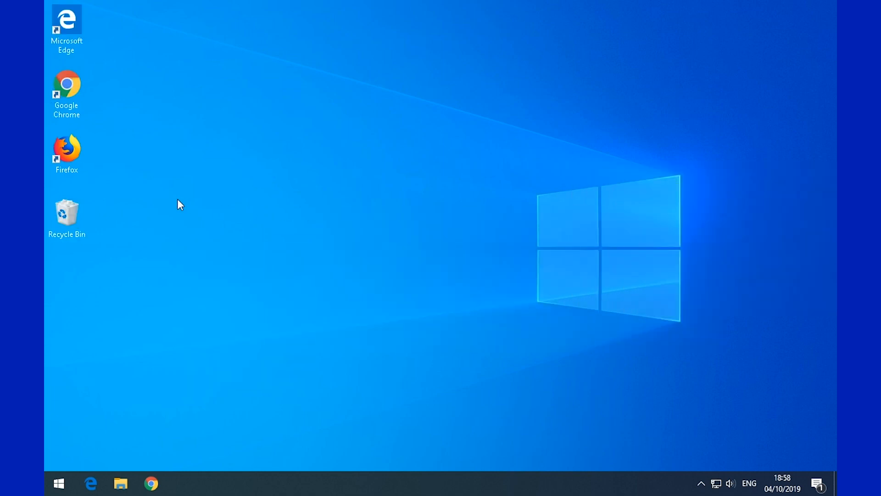
{"action": "right_click", "coordinate": [463, 88]}
- Open the desktop Personalize settings briefly, close them, and repeatedly reopen the desktop menu
{"action": "left_click", "coordinate": [564, 221]}
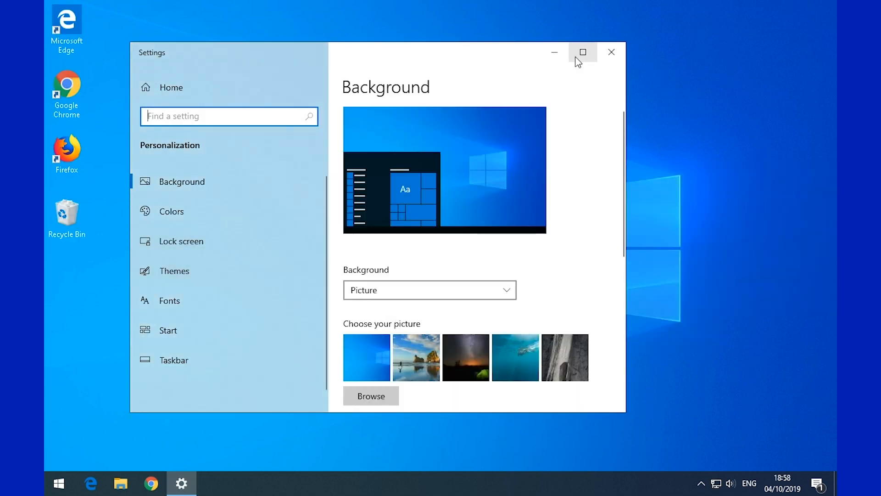
{"action": "left_click", "coordinate": [612, 52]}
{"action": "right_click", "coordinate": [536, 150]}
{"action": "right_click", "coordinate": [447, 170]}
{"action": "right_click", "coordinate": [365, 188]}
{"action": "right_click", "coordinate": [290, 188]}
{"action": "right_click", "coordinate": [148, 87]}
{"action": "right_click", "coordinate": [252, 43]}
{"action": "right_click", "coordinate": [597, 127]}
{"action": "left_click", "coordinate": [542, 226]}
{"action": "right_click", "coordinate": [319, 203]}
{"action": "right_click", "coordinate": [190, 161]}
{"action": "right_click", "coordinate": [203, 105]}
{"action": "left_click_drag", "start_coordinate": [535, 160], "coordinate": [526, 249]}
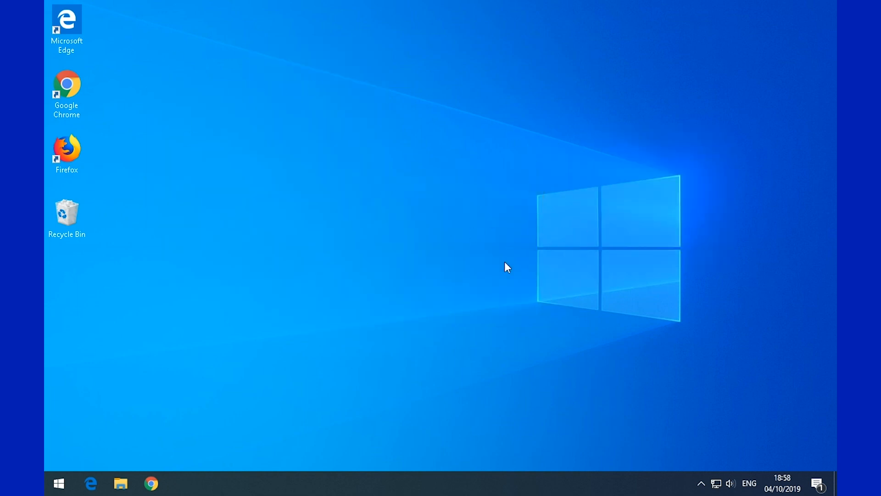
{"action": "right_click", "coordinate": [442, 285]}
{"action": "right_click", "coordinate": [391, 284]}
{"action": "left_click", "coordinate": [362, 234]}
{"action": "right_click", "coordinate": [350, 170]}
{"action": "right_click", "coordinate": [414, 155]}
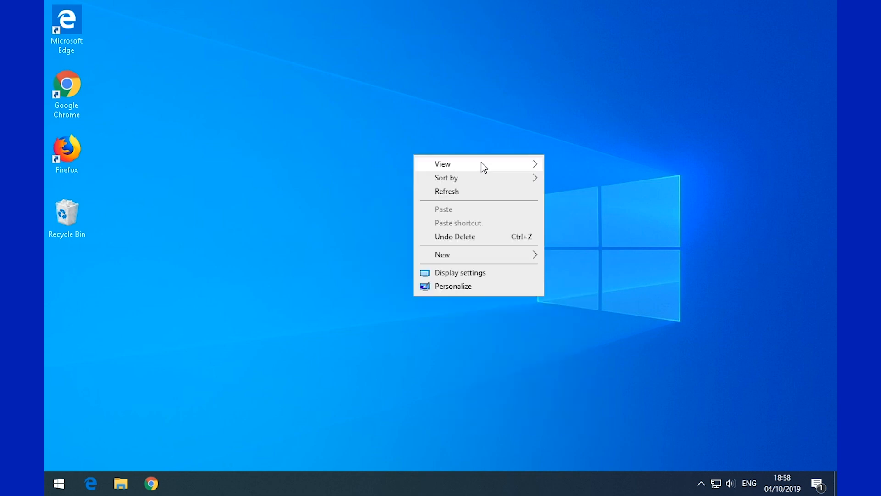
{"action": "left_click", "coordinate": [667, 180]}
{"action": "right_click", "coordinate": [478, 291]}
{"action": "left_click", "coordinate": [349, 243]}
{"action": "right_click", "coordinate": [288, 198]}
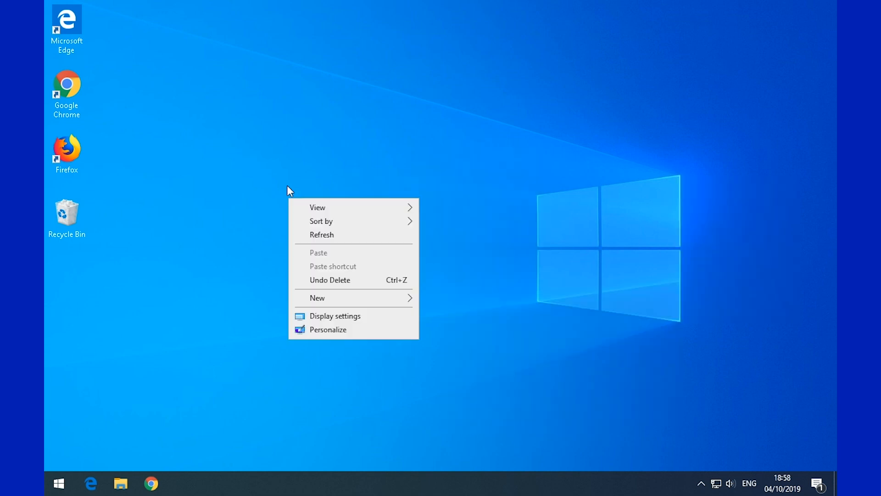
{"action": "right_click", "coordinate": [522, 161]}
{"action": "left_click", "coordinate": [472, 198]}
{"action": "right_click", "coordinate": [363, 216]}
{"action": "left_click", "coordinate": [317, 221]}
{"action": "right_click", "coordinate": [161, 227]}
{"action": "right_click", "coordinate": [585, 159]}
{"action": "left_click", "coordinate": [470, 187]}
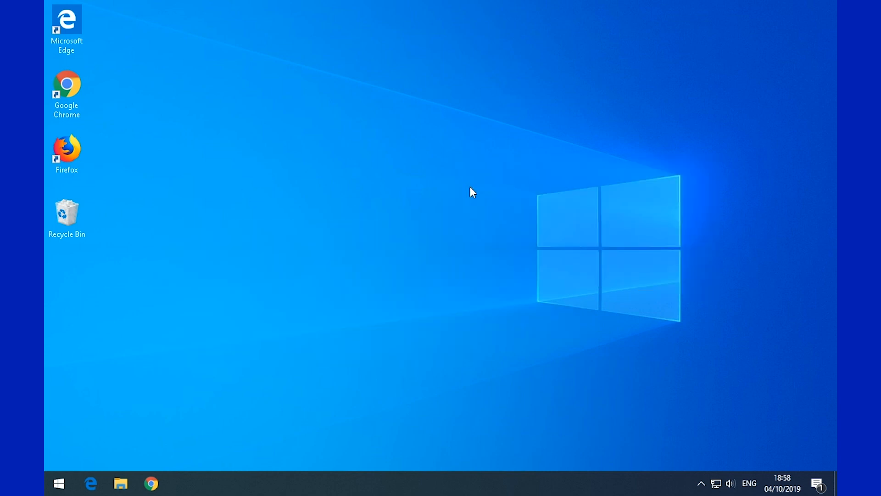
{"action": "right_click", "coordinate": [196, 185]}
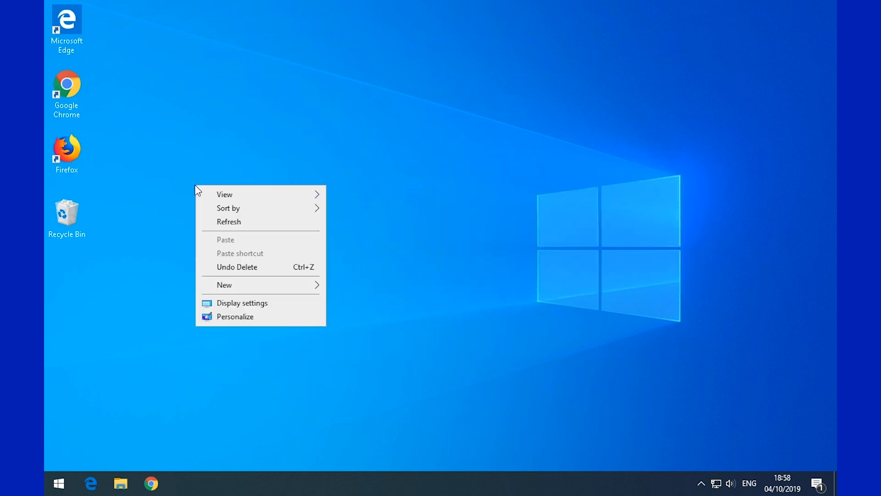
{"action": "left_click", "coordinate": [488, 189]}
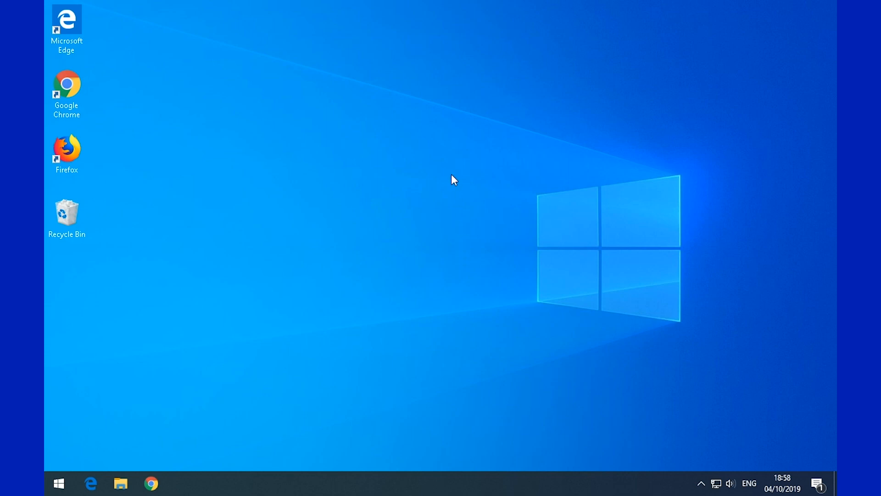
{"action": "right_click", "coordinate": [395, 194]}
{"action": "left_click", "coordinate": [340, 337]}
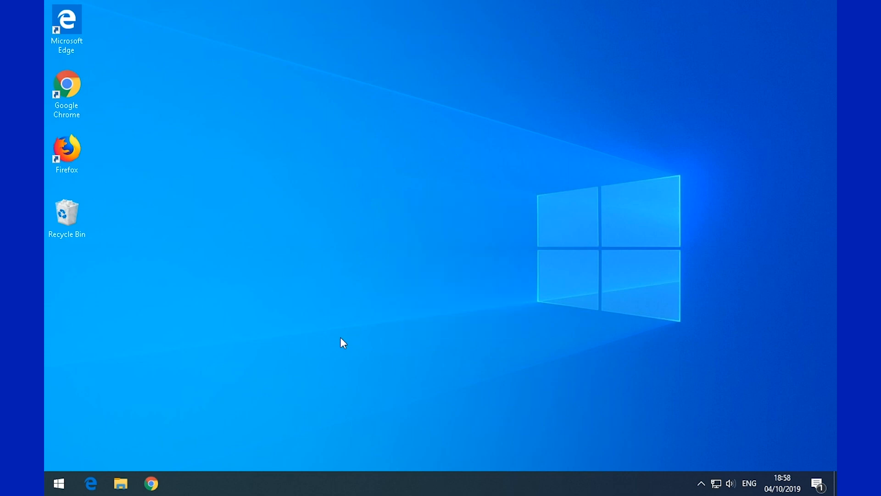
{"action": "right_click", "coordinate": [317, 355]}
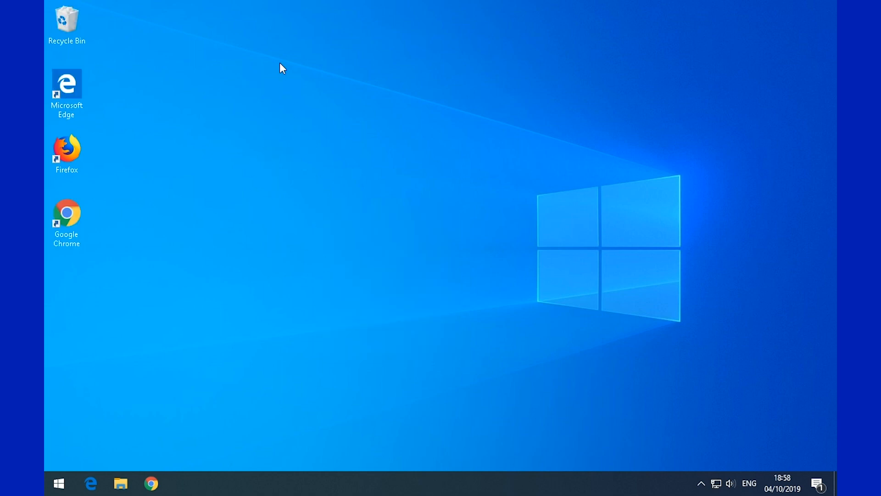
- Sort the desktop icons again so Edge, Chrome, Firefox and Recycle Bin run top to bottom
{"action": "right_click", "coordinate": [263, 88]}
{"action": "right_click", "coordinate": [185, 109]}
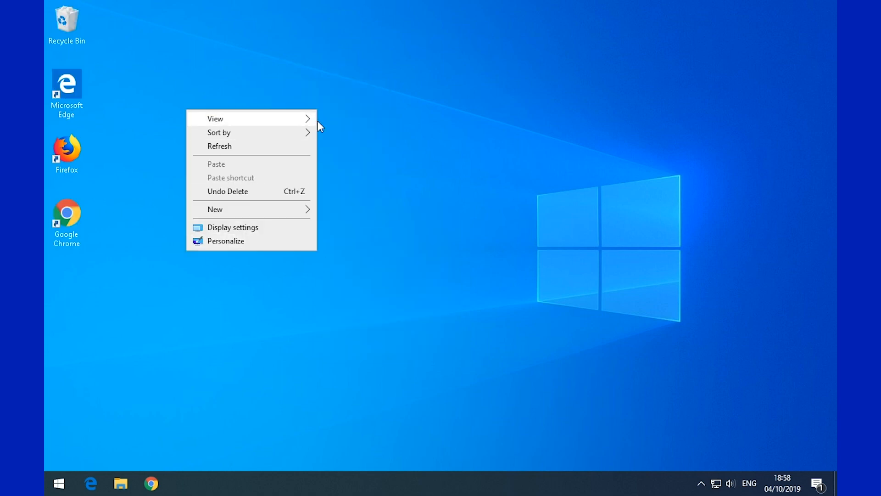
{"action": "left_click", "coordinate": [457, 124]}
{"action": "right_click", "coordinate": [458, 124]}
{"action": "left_click", "coordinate": [434, 110]}
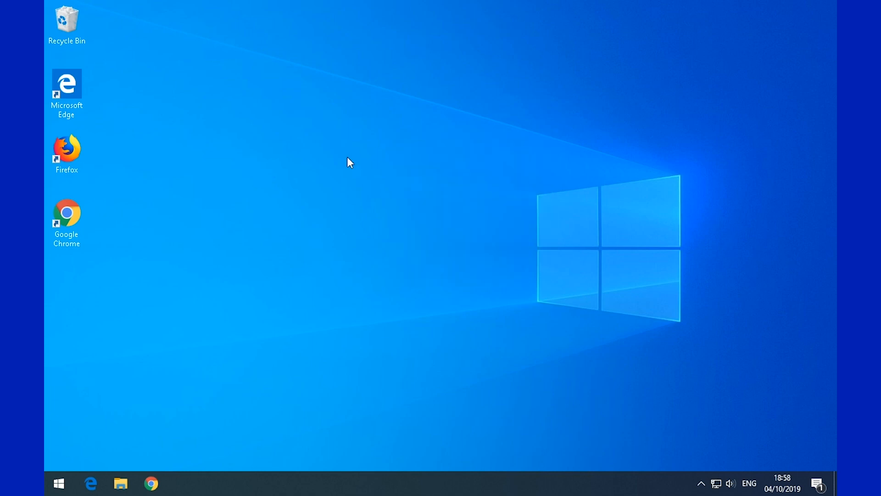
{"action": "right_click", "coordinate": [178, 247]}
{"action": "right_click", "coordinate": [705, 167]}
{"action": "mouse_move", "coordinate": [707, 191]}
{"action": "left_click", "coordinate": [661, 204]}
{"action": "right_click", "coordinate": [595, 206]}
{"action": "right_click", "coordinate": [460, 210]}
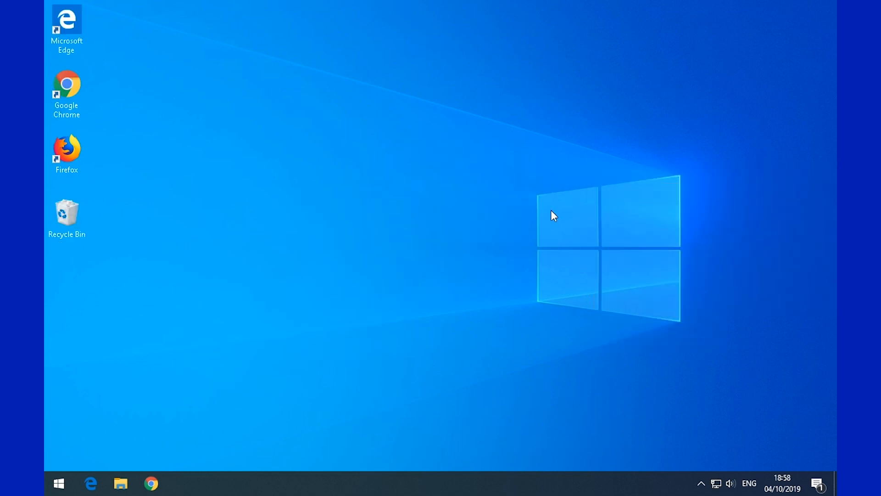
{"action": "right_click", "coordinate": [317, 209]}
{"action": "left_click", "coordinate": [178, 200]}
- Open and close Personalize once more, then reopen the desktop context menu several times
{"action": "right_click", "coordinate": [461, 88]}
{"action": "left_click", "coordinate": [491, 222]}
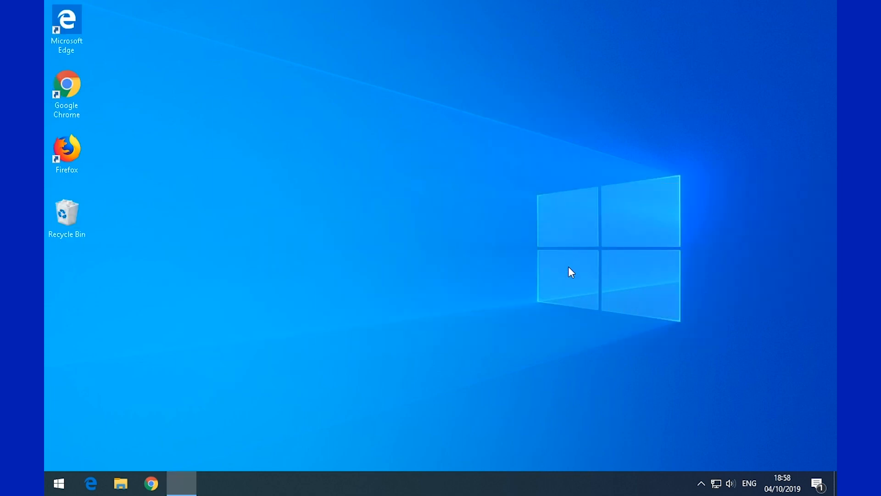
{"action": "left_click", "coordinate": [609, 54]}
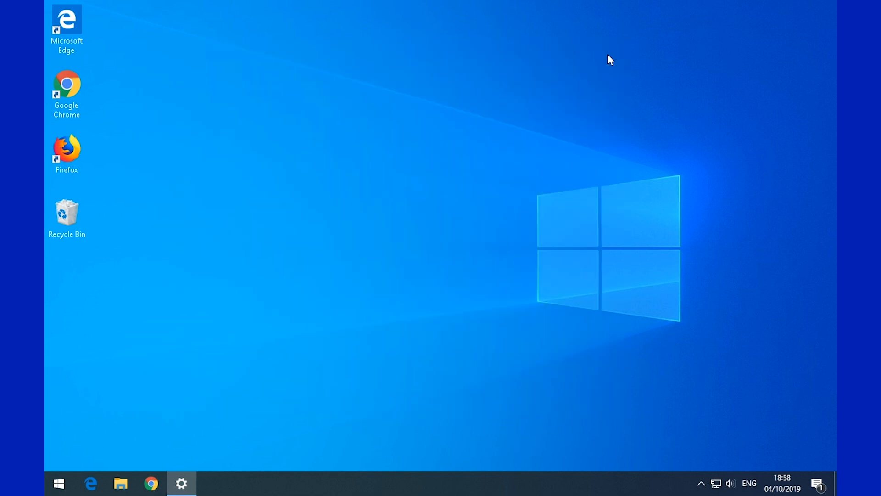
{"action": "right_click", "coordinate": [466, 167]}
{"action": "left_click_drag", "start_coordinate": [398, 175], "coordinate": [365, 189]}
{"action": "right_click", "coordinate": [152, 98]}
{"action": "right_click", "coordinate": [254, 43]}
{"action": "right_click", "coordinate": [597, 126]}
{"action": "left_click_drag", "start_coordinate": [459, 227], "coordinate": [431, 234]}
{"action": "right_click", "coordinate": [188, 160]}
{"action": "left_click_drag", "start_coordinate": [391, 79], "coordinate": [410, 79]}
{"action": "right_click", "coordinate": [442, 285]}
{"action": "right_click", "coordinate": [391, 283]}
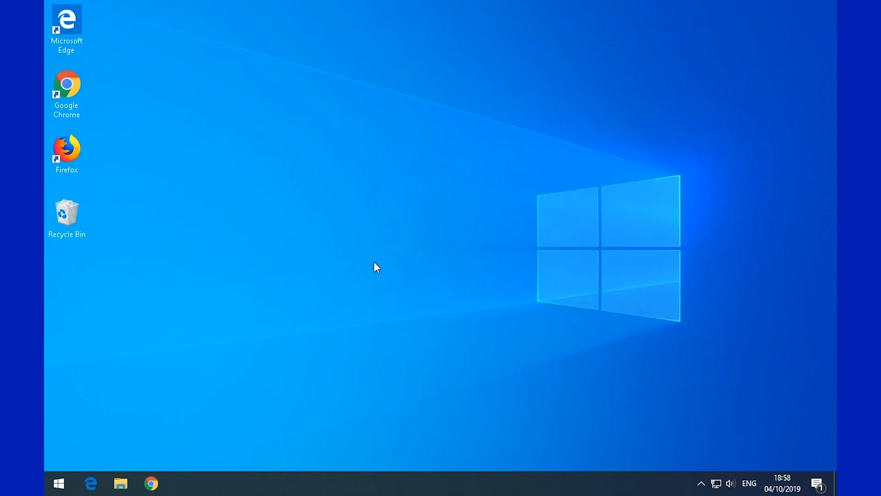